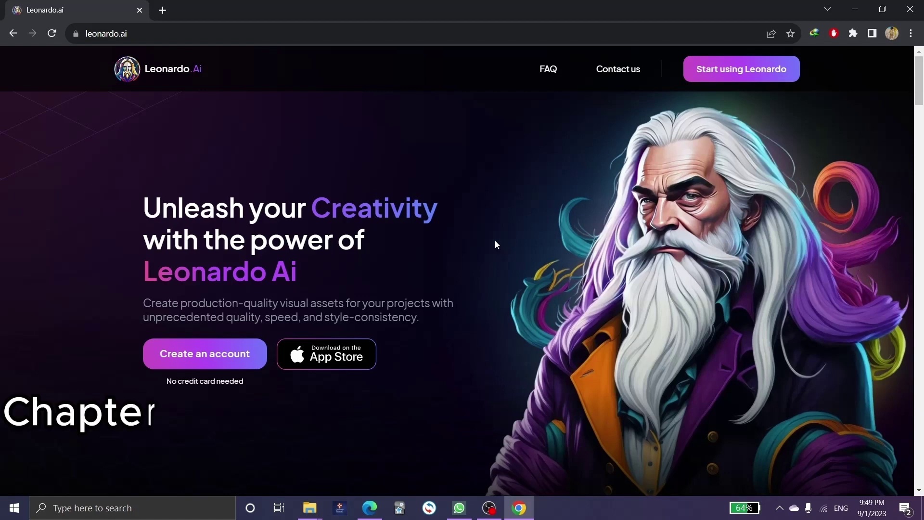
# - Choose Create an account and confirm whitelisted access to open app.leonardo.ai
pyautogui.click(208, 362)
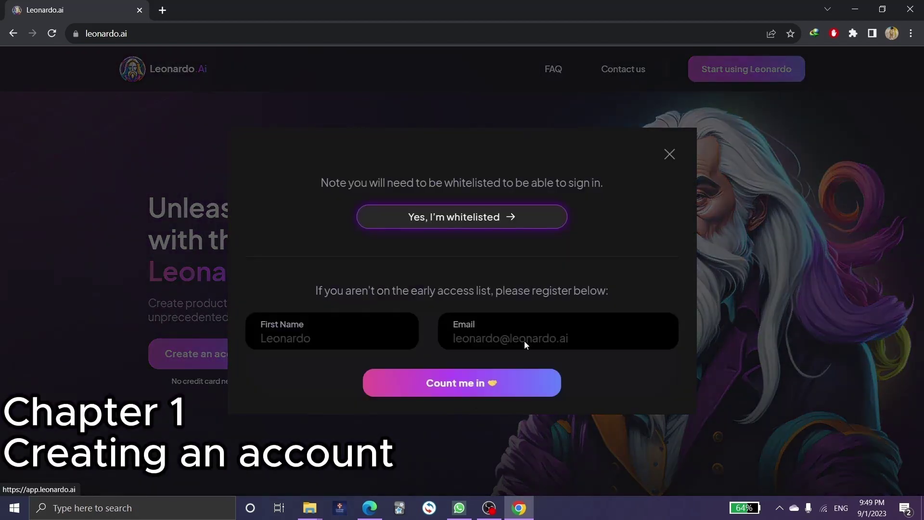
pyautogui.click(493, 218)
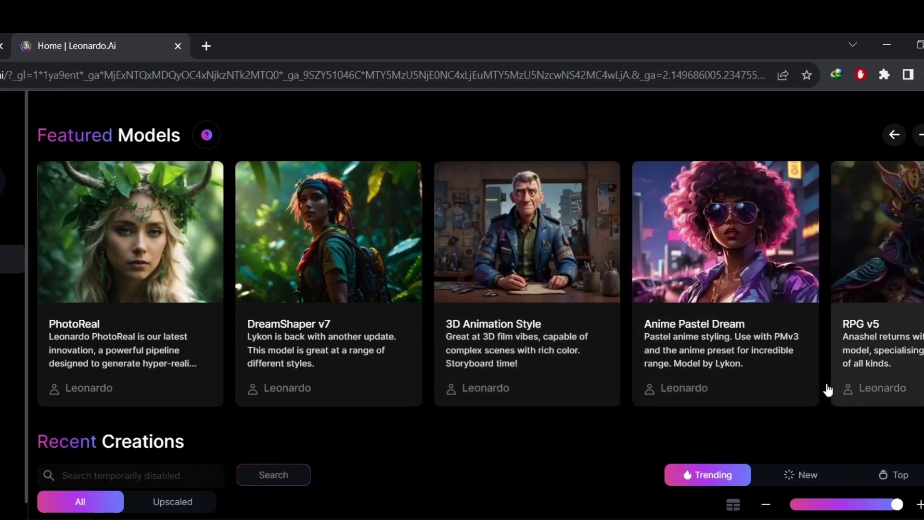
pyautogui.click(919, 135)
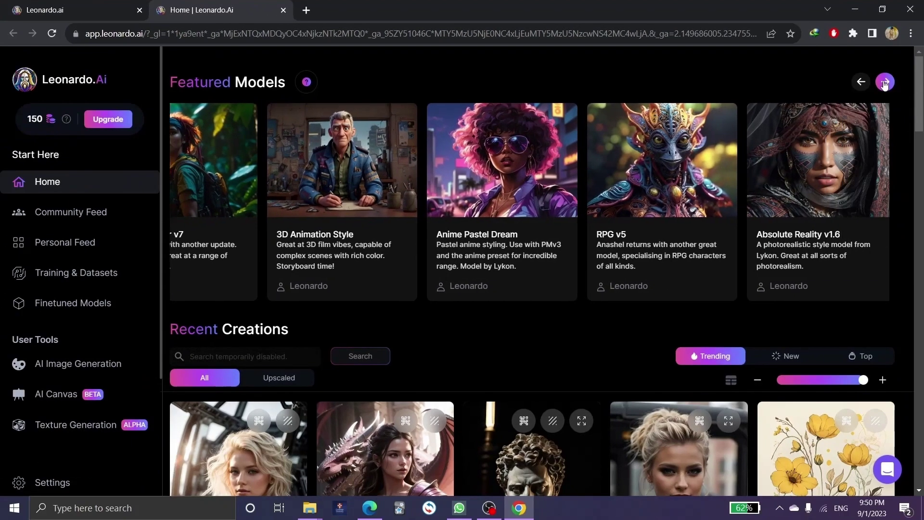
pyautogui.click(893, 93)
pyautogui.scroll(-2, 527, 230)
pyautogui.scroll(-6, 529, 240)
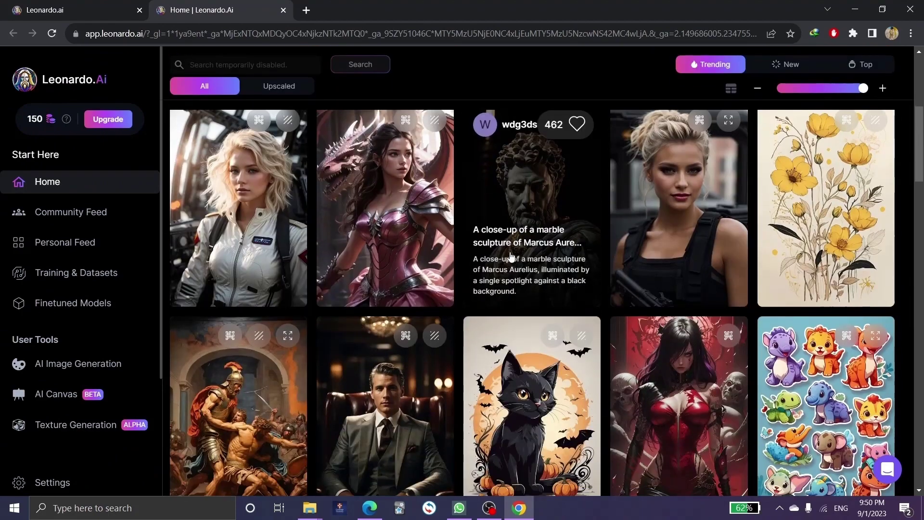
pyautogui.scroll(-4, 511, 256)
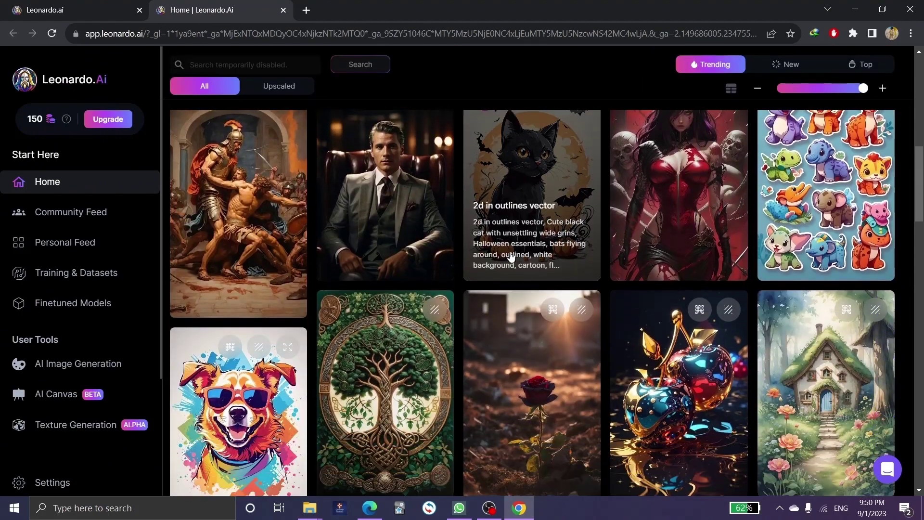
pyautogui.scroll(-3, 511, 257)
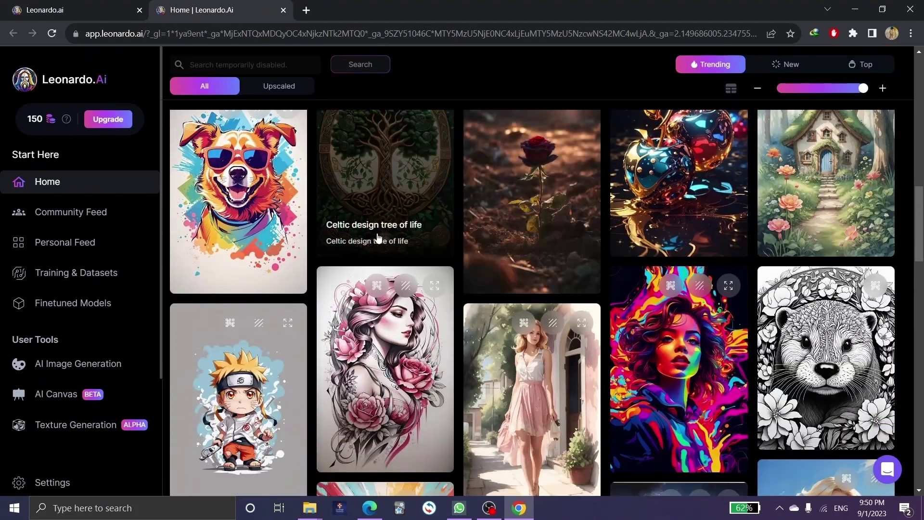
pyautogui.scroll(-3, 392, 241)
pyautogui.scroll(-1, 399, 385)
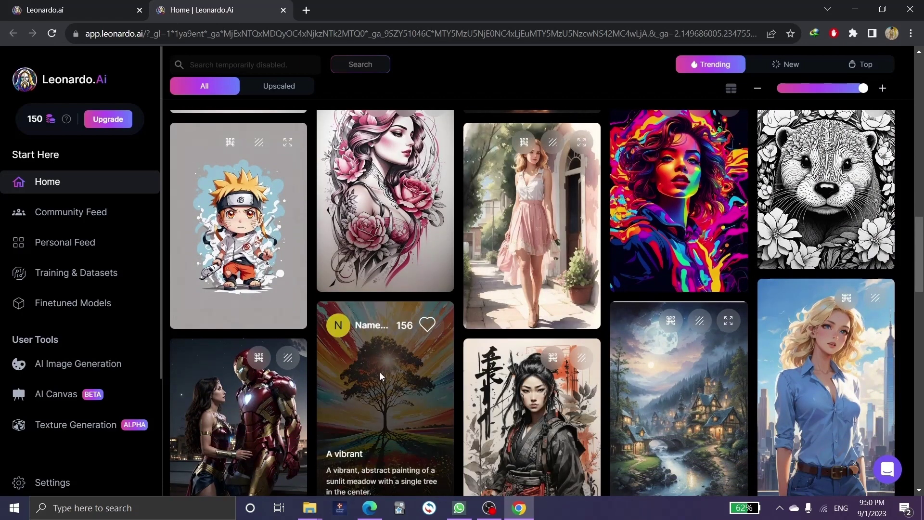
pyautogui.click(380, 372)
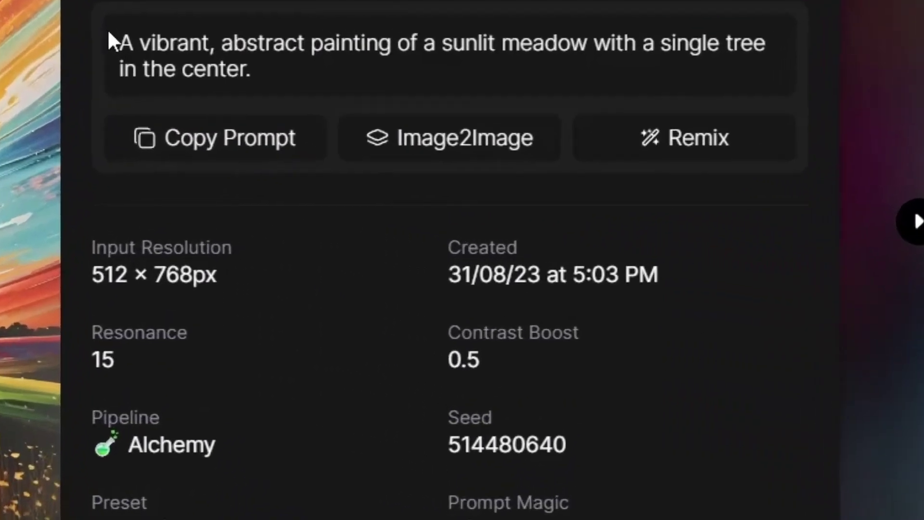
pyautogui.moveTo(114, 41); pyautogui.dragTo(763, 81)
pyautogui.click(524, 71)
pyautogui.moveTo(97, 281); pyautogui.dragTo(360, 265)
pyautogui.click(417, 262)
pyautogui.moveTo(452, 270); pyautogui.dragTo(657, 274)
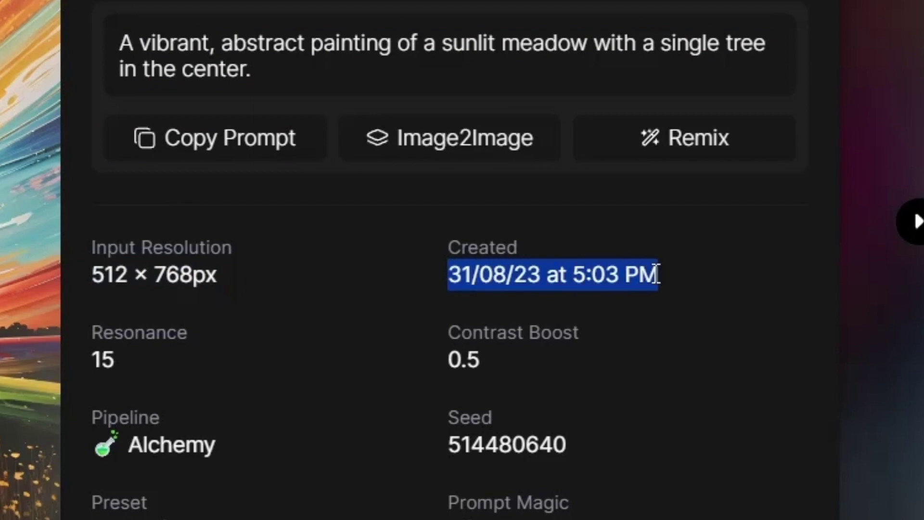
pyautogui.click(324, 311)
pyautogui.scroll(-5, 319, 214)
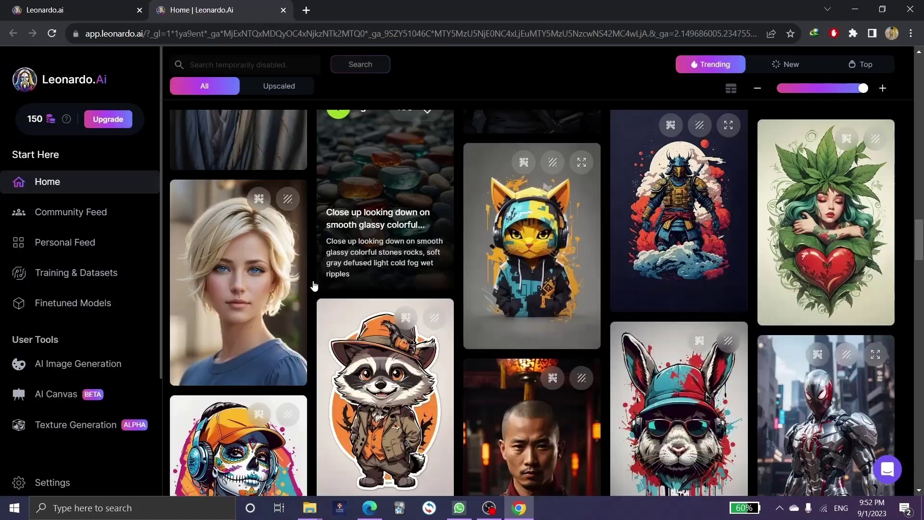
# - Go to Finetuned Models in the sidebar and open the DreamShaper 3.2 model card
pyautogui.scroll(1, 279, 312)
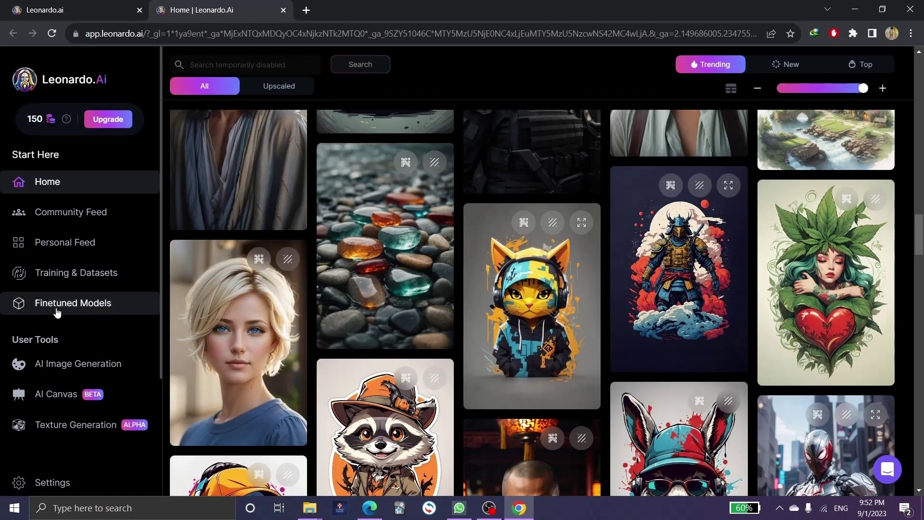
pyautogui.click(86, 308)
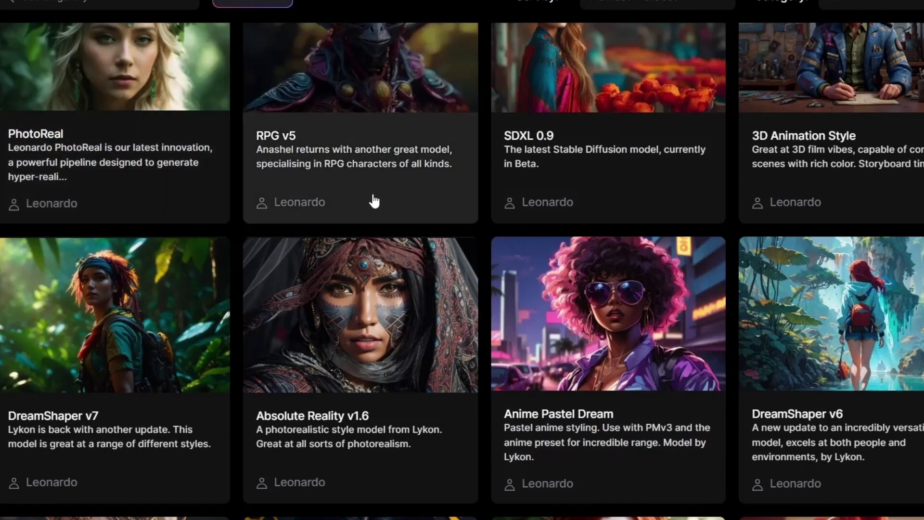
pyautogui.scroll(-5, 374, 201)
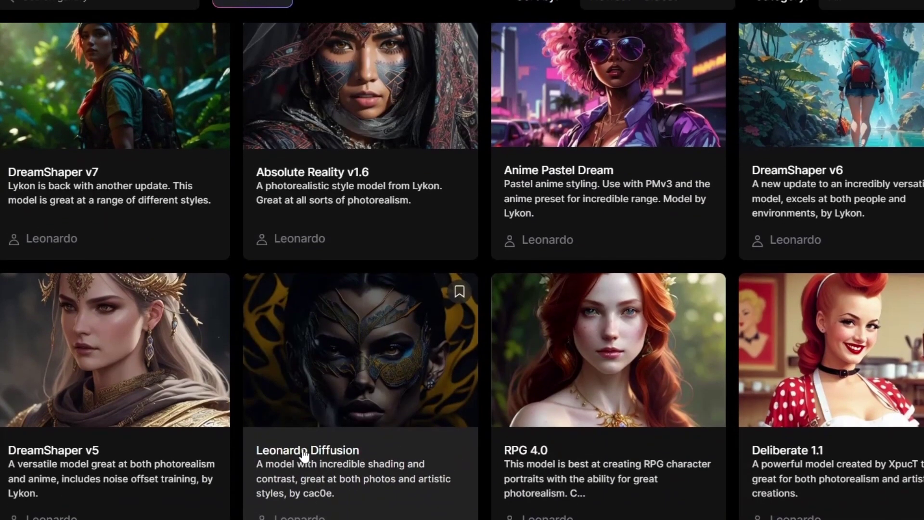
pyautogui.scroll(-5, 491, 418)
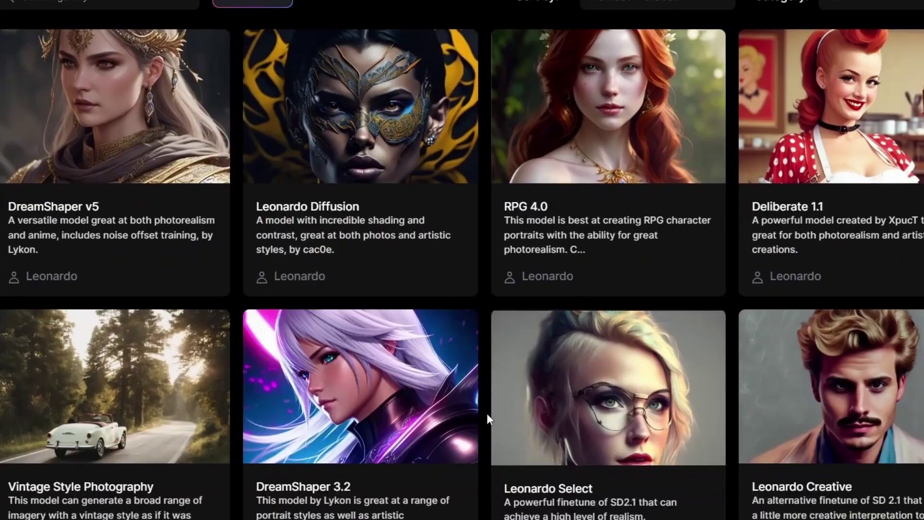
pyautogui.scroll(-7, 487, 418)
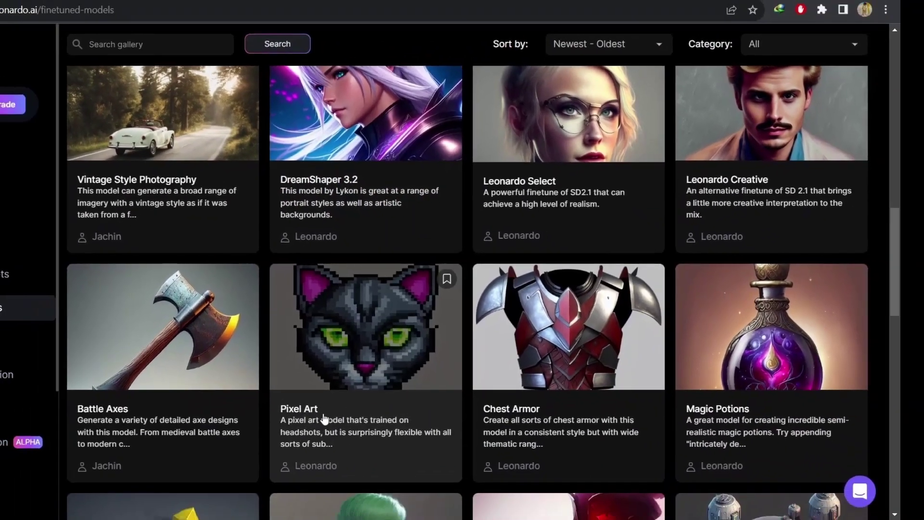
pyautogui.scroll(1, 462, 402)
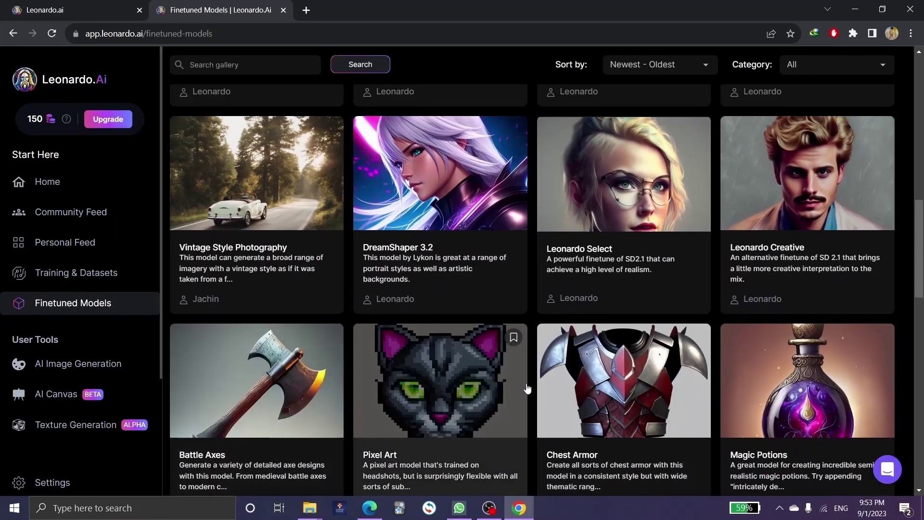
pyautogui.scroll(2, 527, 388)
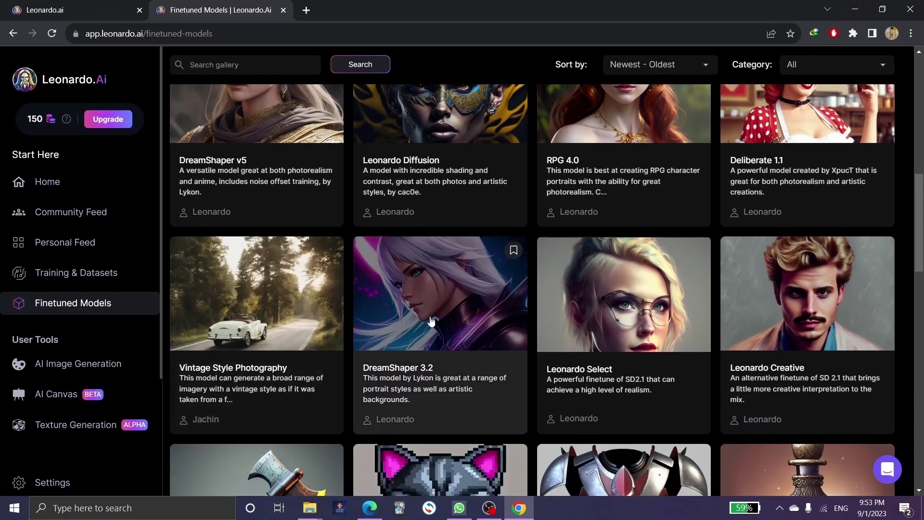
pyautogui.click(431, 321)
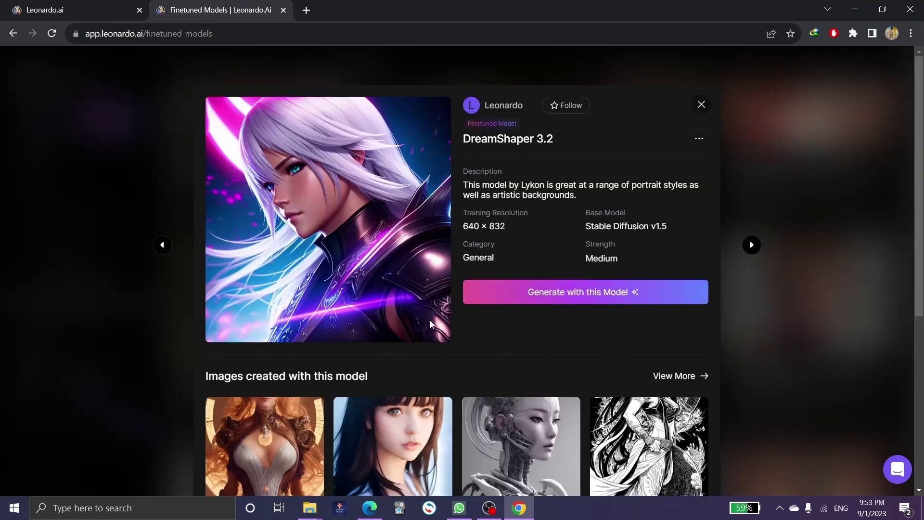
# - Scroll through the DreamShaper 3.2 sample images created with this model
pyautogui.scroll(-5, 451, 330)
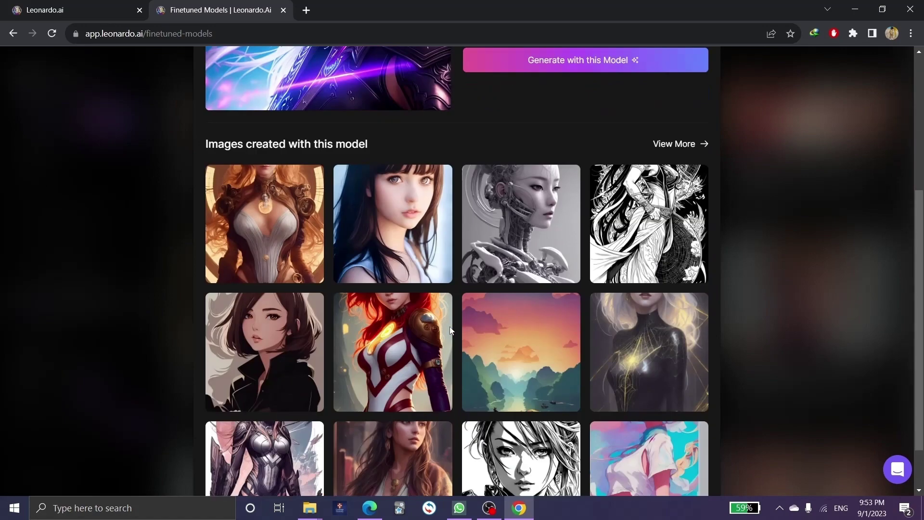
pyautogui.scroll(-2, 438, 294)
pyautogui.scroll(6, 425, 252)
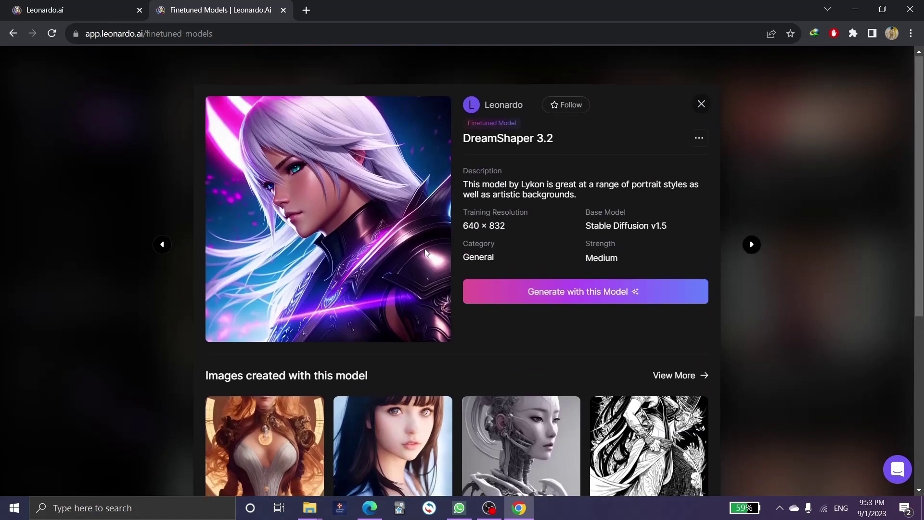
pyautogui.scroll(-6, 382, 323)
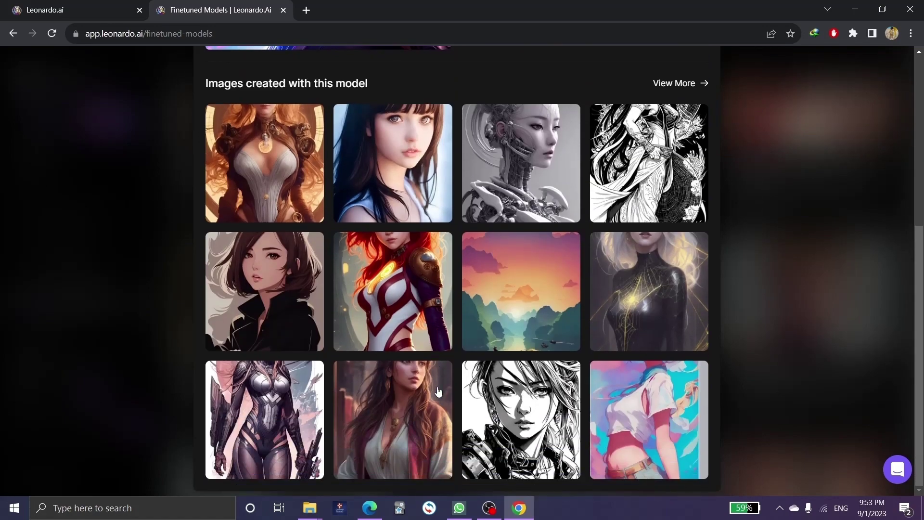
pyautogui.scroll(6, 438, 391)
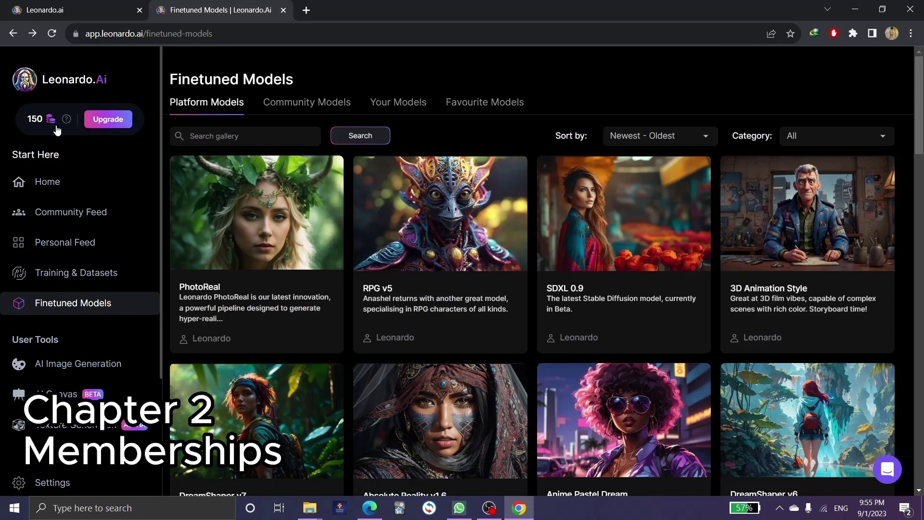
pyautogui.click(42, 124)
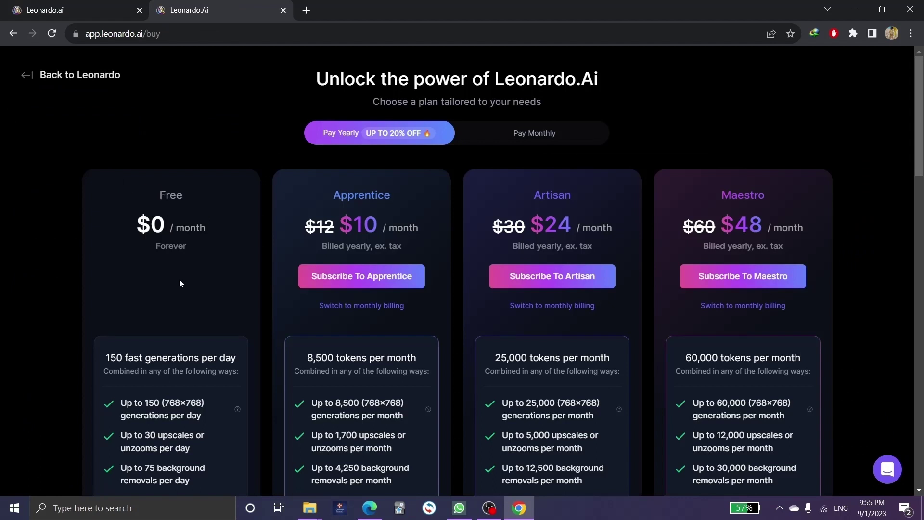
pyautogui.scroll(-1, 159, 291)
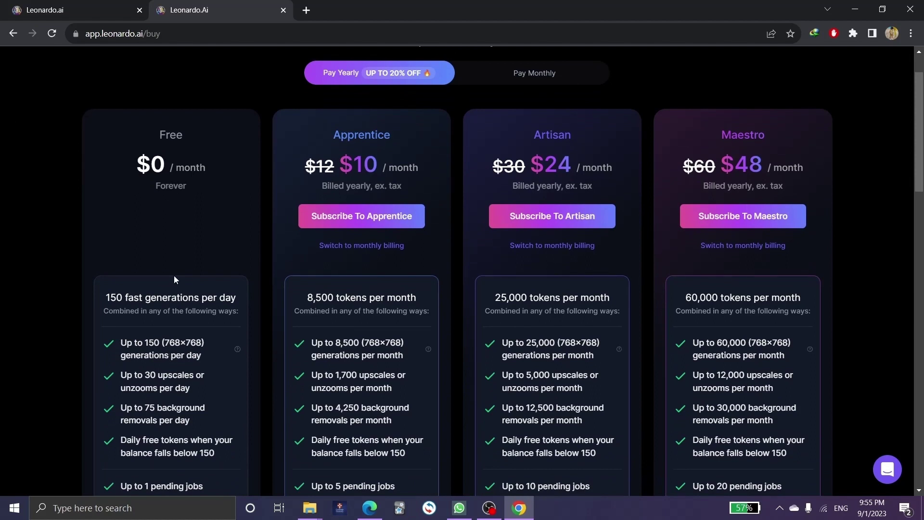
pyautogui.scroll(1, 176, 280)
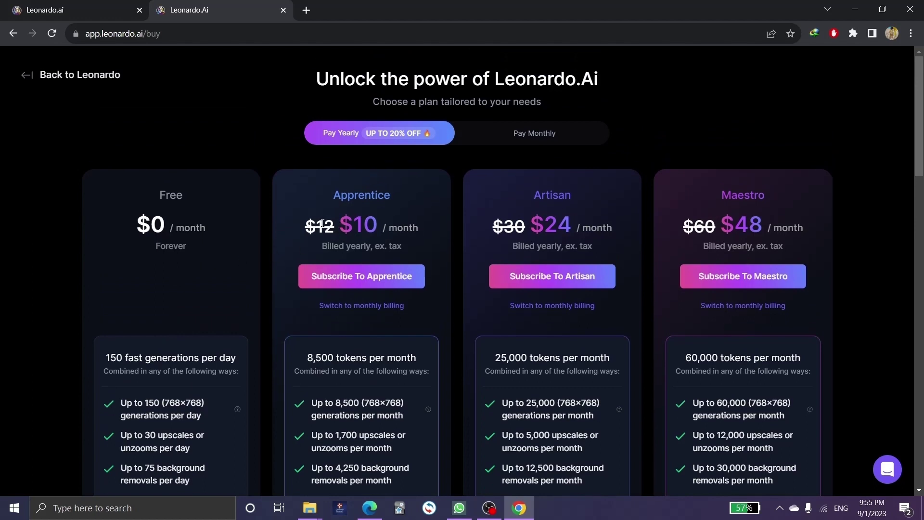
pyautogui.moveTo(343, 222); pyautogui.dragTo(388, 226)
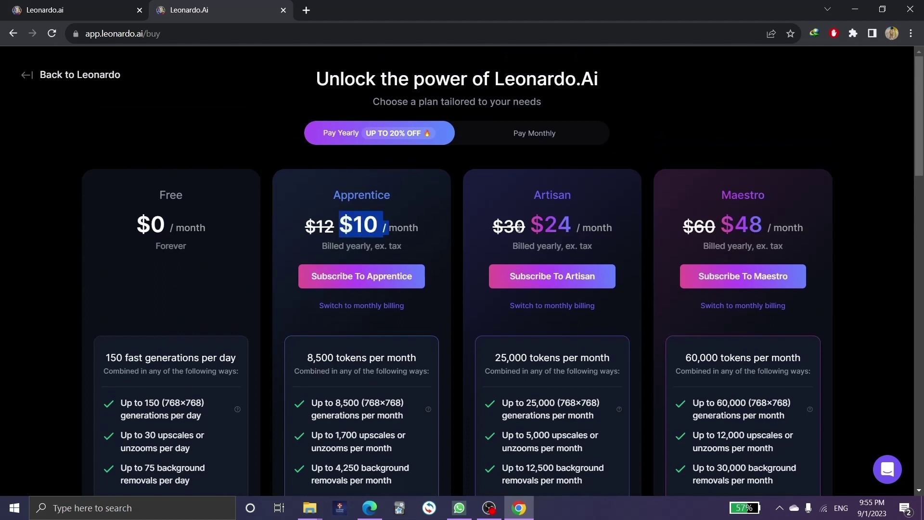
pyautogui.moveTo(537, 224); pyautogui.dragTo(593, 225)
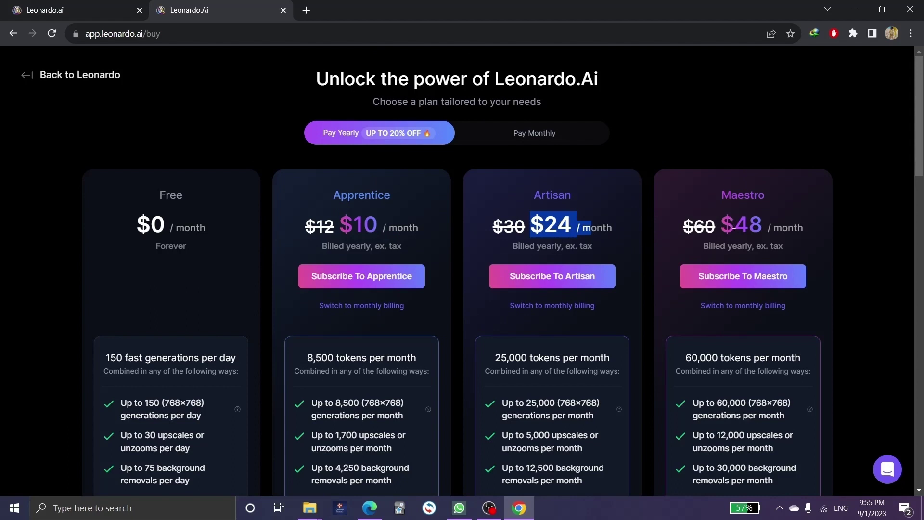
pyautogui.moveTo(733, 224); pyautogui.dragTo(763, 228)
pyautogui.click(783, 201)
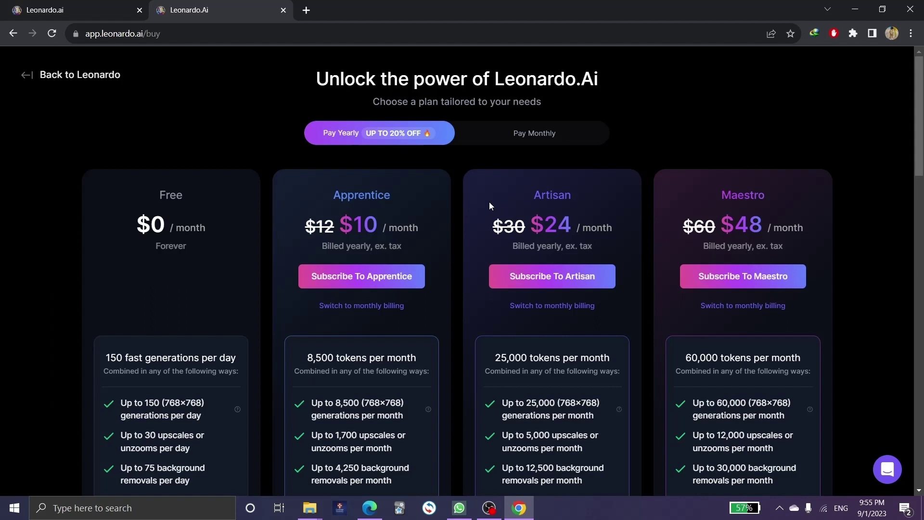
pyautogui.moveTo(335, 403); pyautogui.dragTo(359, 403)
pyautogui.moveTo(526, 403); pyautogui.dragTo(555, 403)
pyautogui.moveTo(716, 403); pyautogui.dragTo(756, 403)
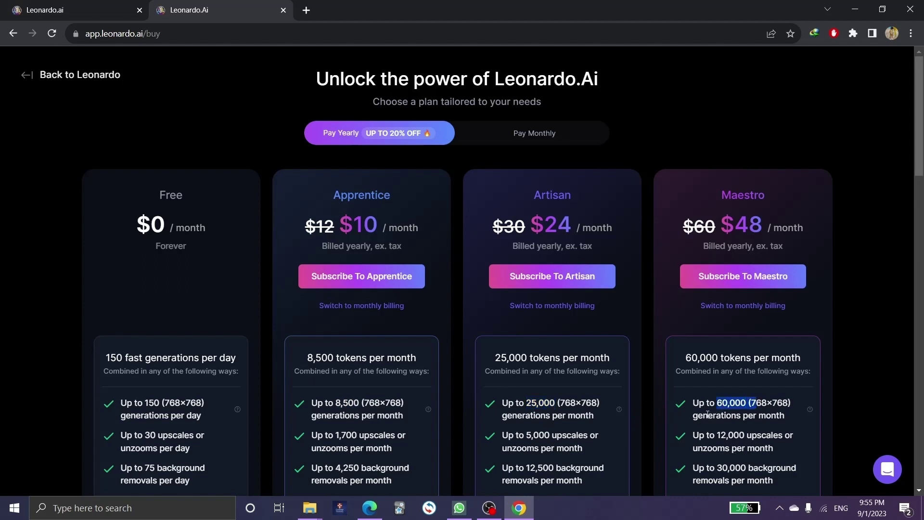
pyautogui.click(492, 400)
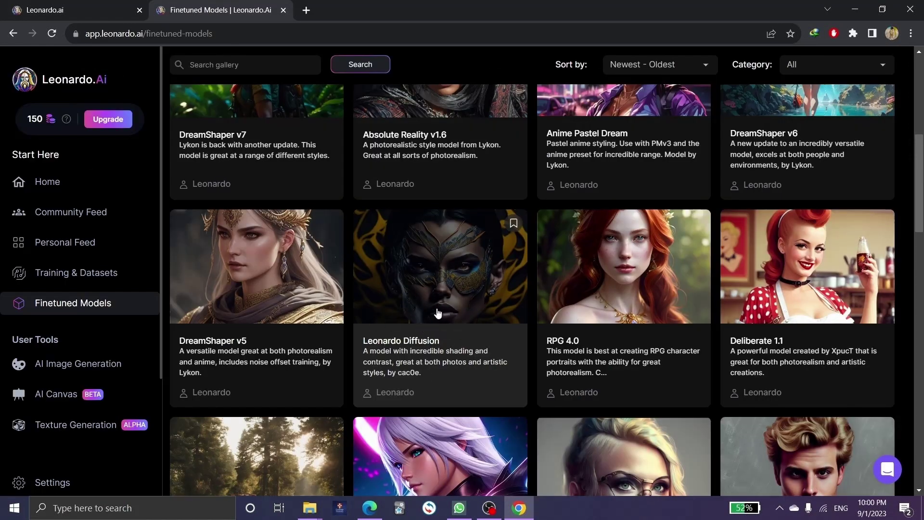
# - Open the Leonardo Diffusion model card and choose Generate with this Model
pyautogui.click(436, 293)
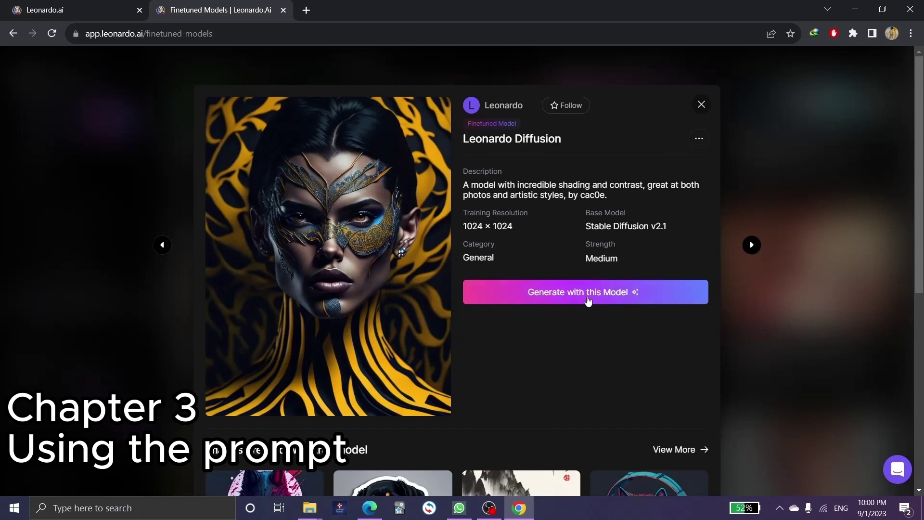
pyautogui.click(573, 291)
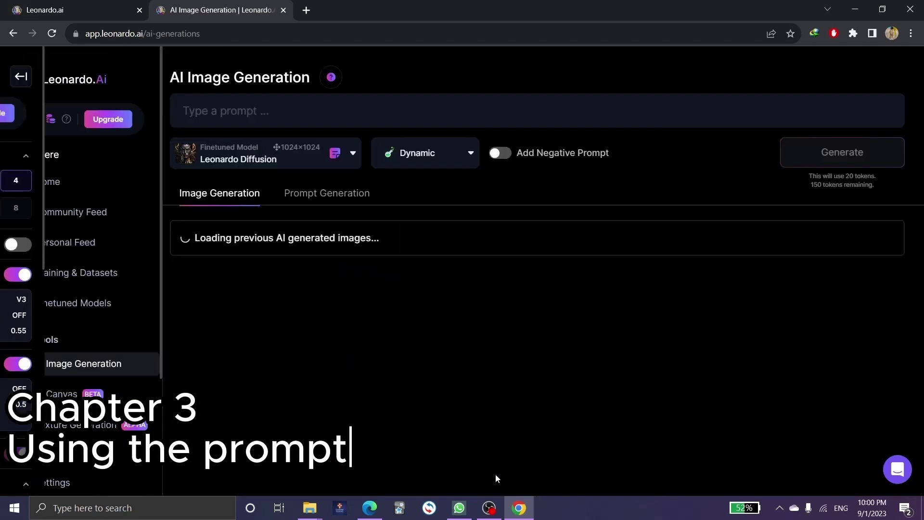
# - Paste 'a hacker cat wearing a hoodie with evil face' into the prompt box
pyautogui.rightClick(229, 112)
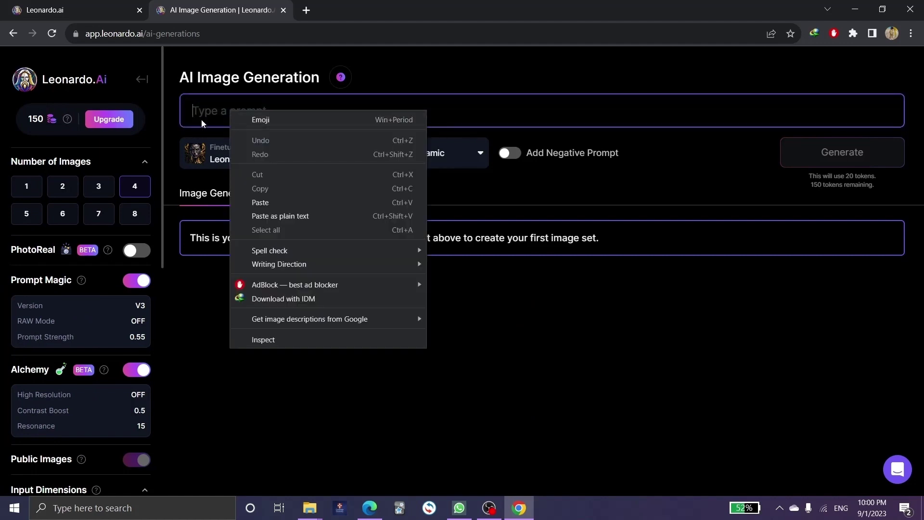
pyautogui.click(259, 202)
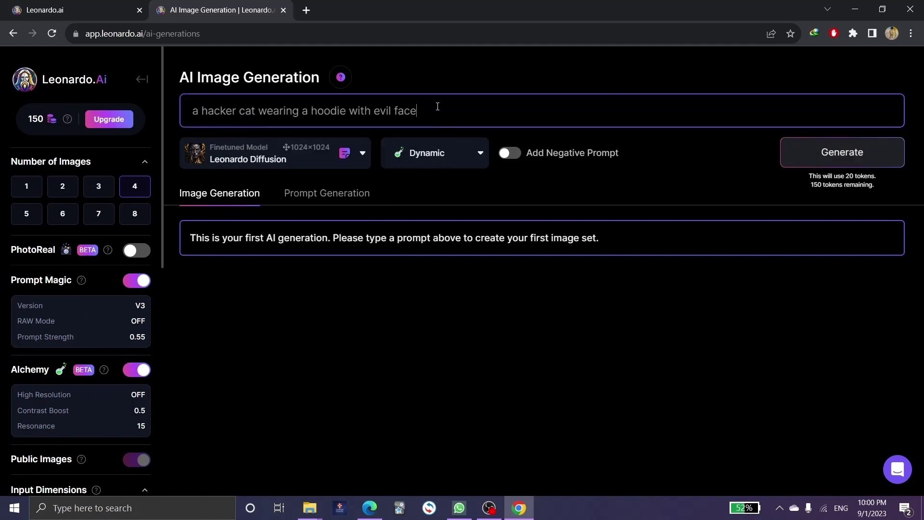
pyautogui.moveTo(413, 109); pyautogui.dragTo(190, 108)
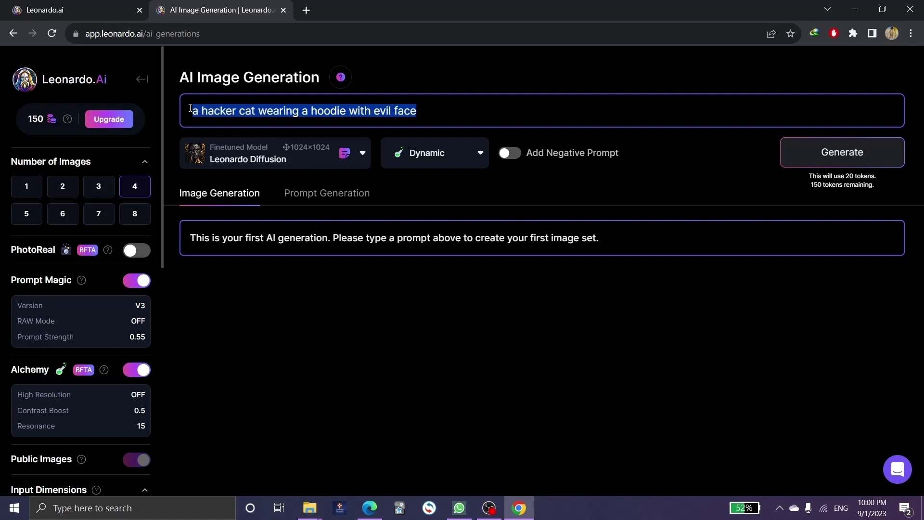
pyautogui.click(489, 113)
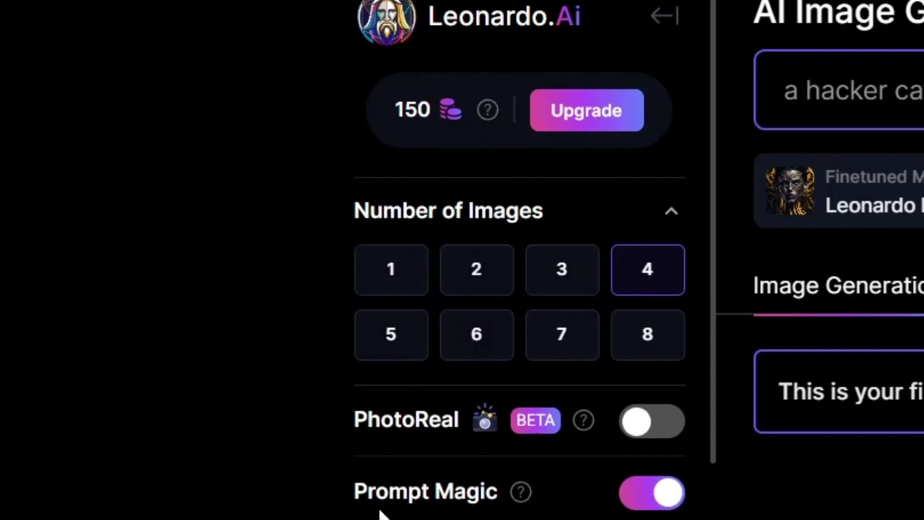
# - Choose 1024 × 768 under Input Dimensions in the settings sidebar
pyautogui.scroll(-9, 513, 469)
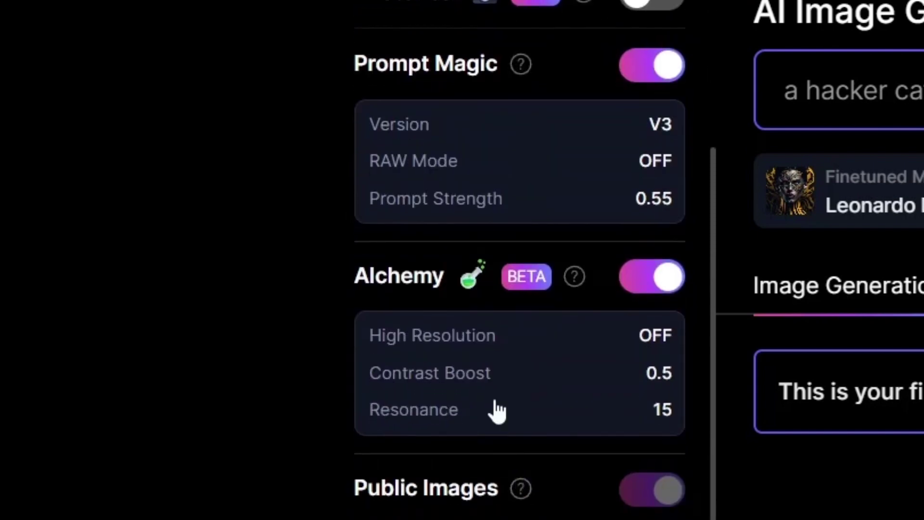
pyautogui.scroll(-8, 481, 297)
pyautogui.scroll(9, 483, 305)
pyautogui.scroll(-3, 482, 281)
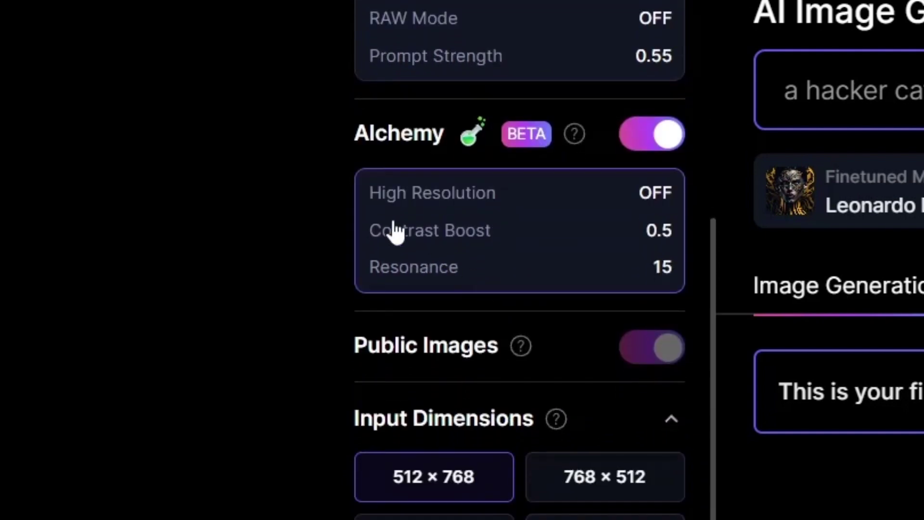
pyautogui.scroll(-3, 481, 368)
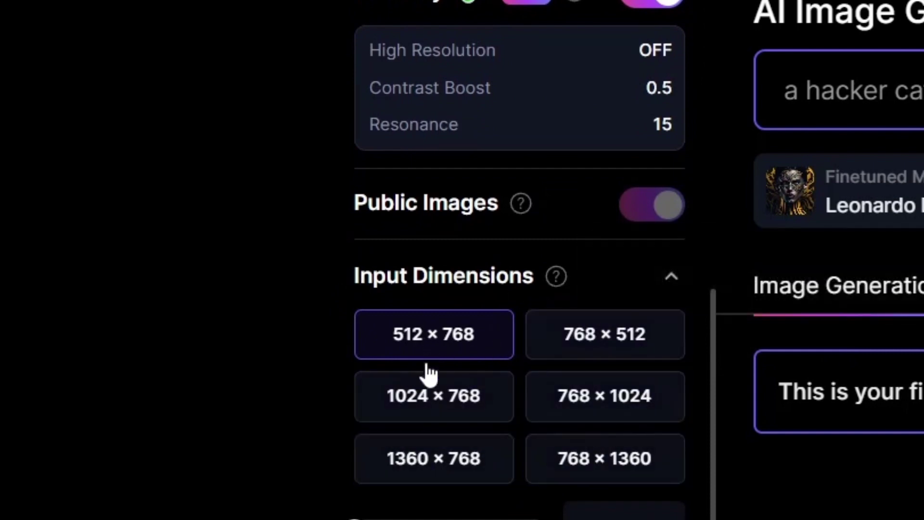
pyautogui.click(407, 421)
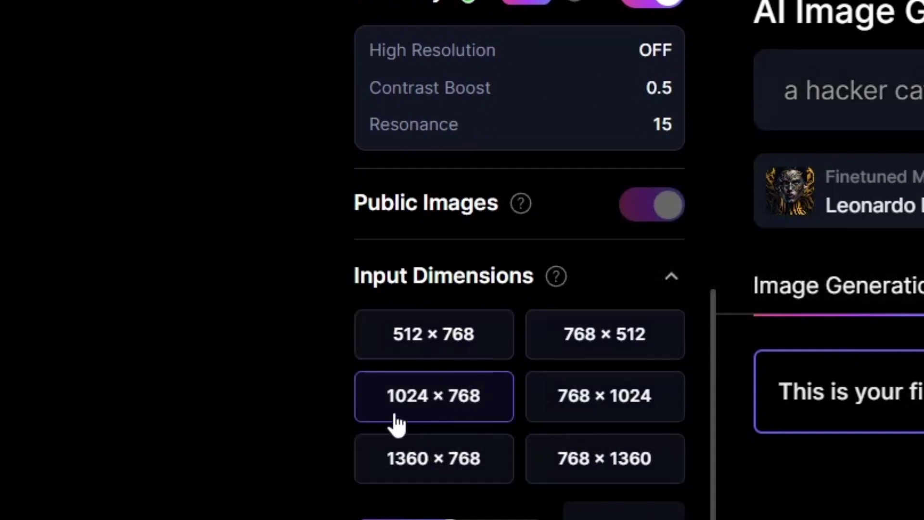
pyautogui.scroll(-3, 523, 339)
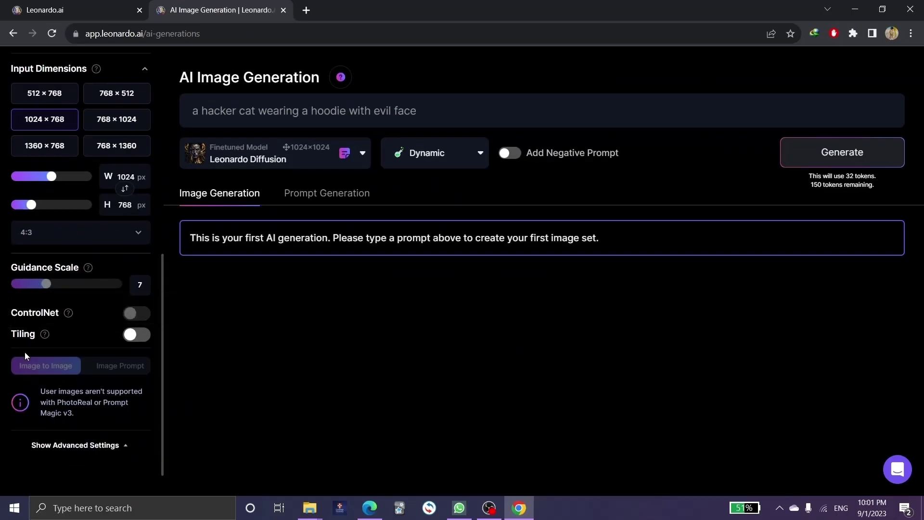
# - Generate four hacker-cat images and view the first, second and red-hooded fourth enlarged
pyautogui.click(840, 153)
pyautogui.scroll(-3, 520, 374)
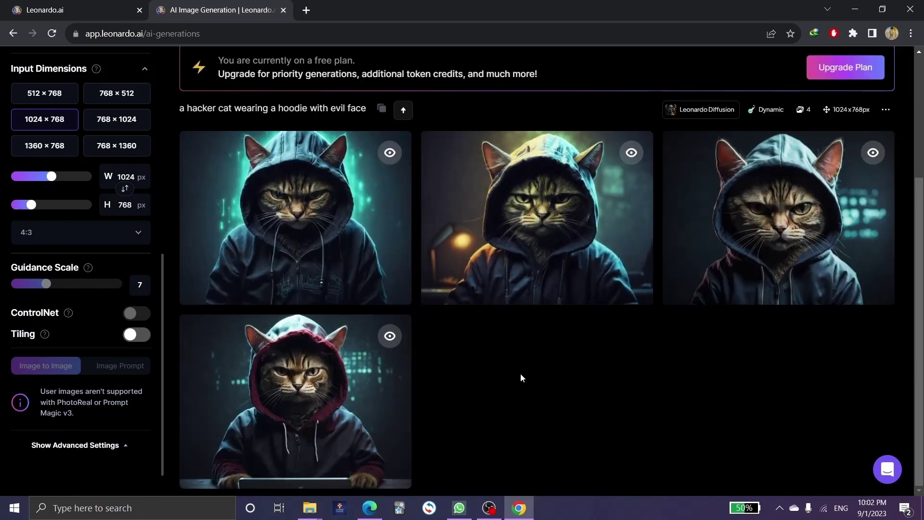
pyautogui.moveTo(355, 392)
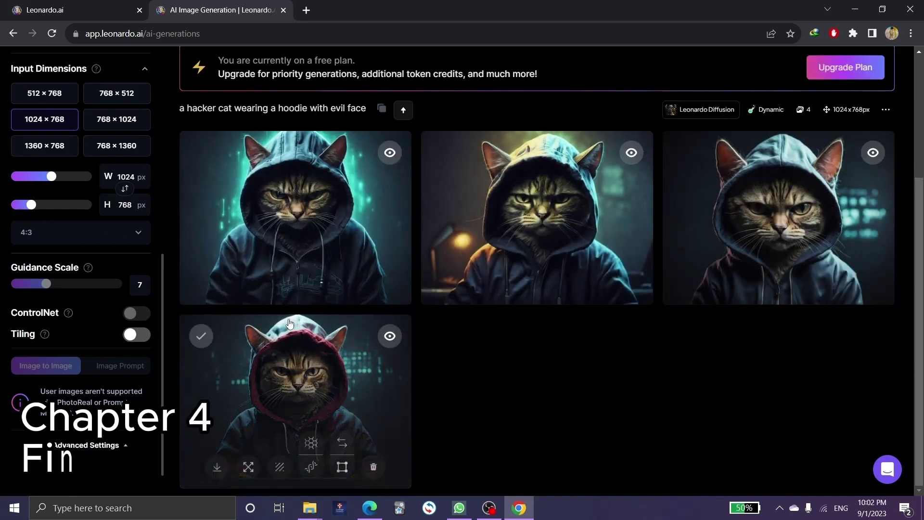
pyautogui.click(330, 221)
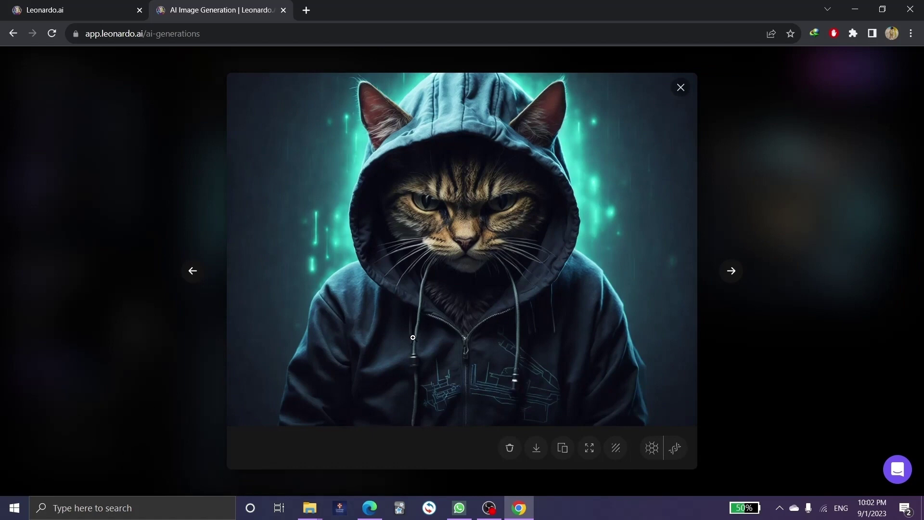
pyautogui.click(731, 270)
pyautogui.click(681, 88)
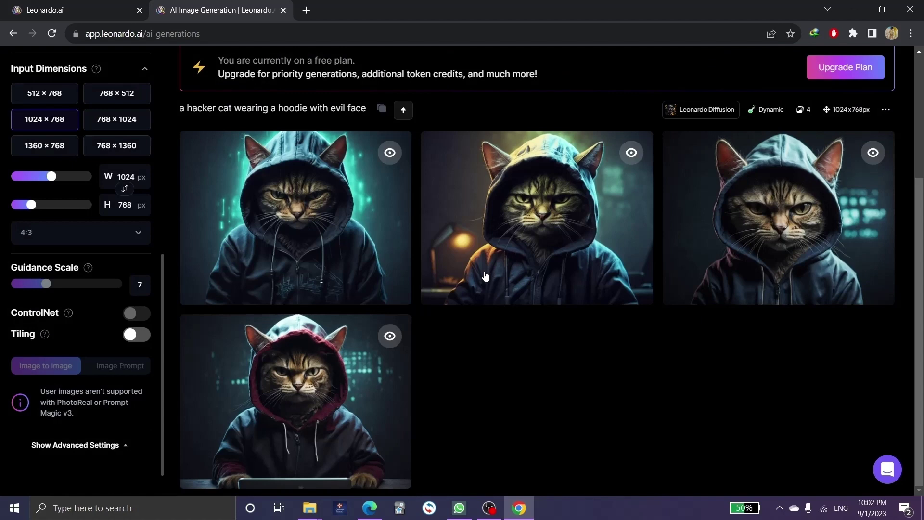
pyautogui.click(332, 387)
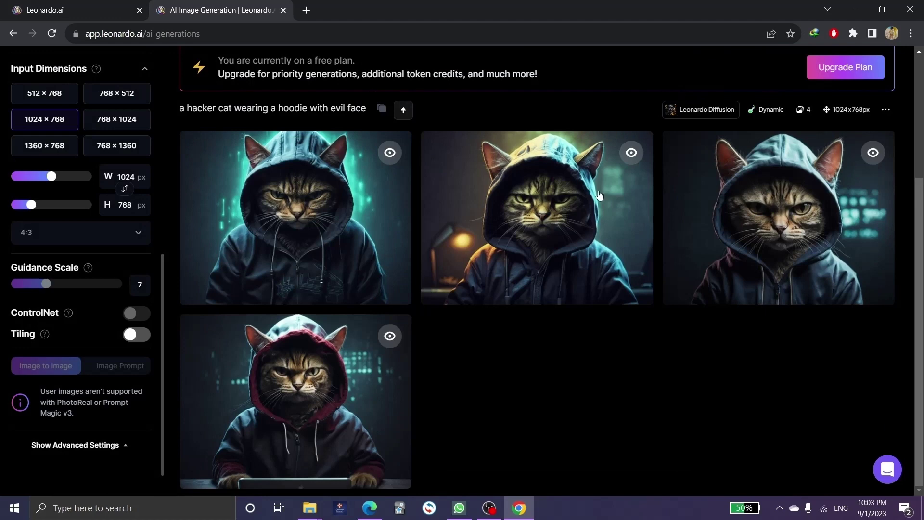
pyautogui.scroll(3, 487, 228)
# - Append 'surrounded by a full computer setup' to the prompt and generate again
pyautogui.scroll(-1, 481, 223)
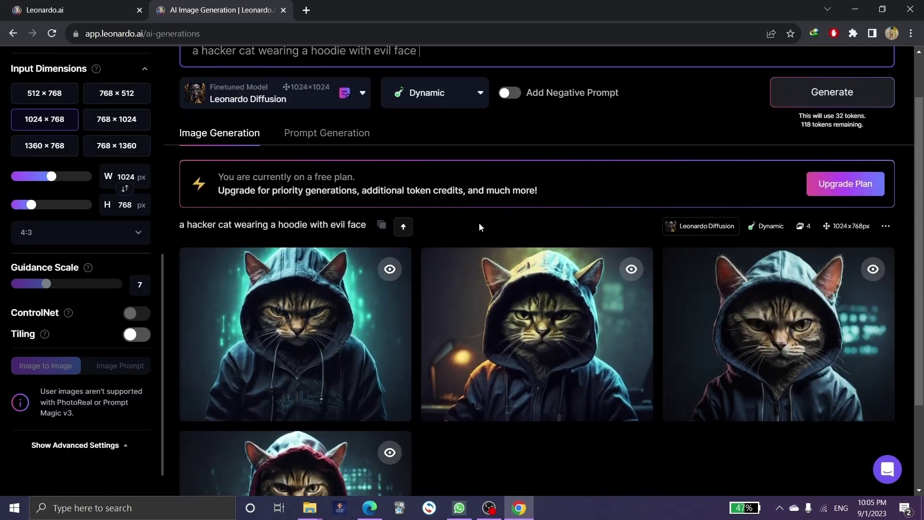
pyautogui.scroll(1, 433, 223)
pyautogui.scroll(-1, 393, 225)
pyautogui.scroll(1, 417, 278)
pyautogui.click(441, 117)
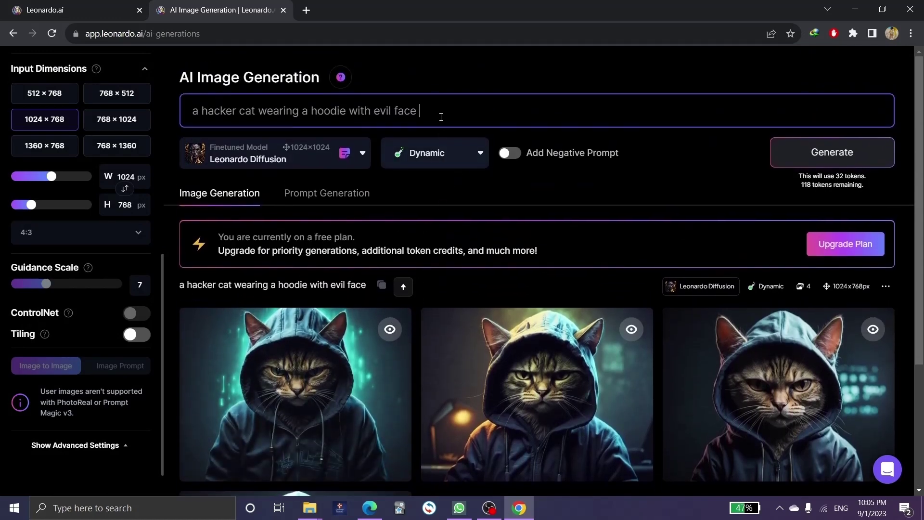
pyautogui.write('surrounded by a full computer setup')
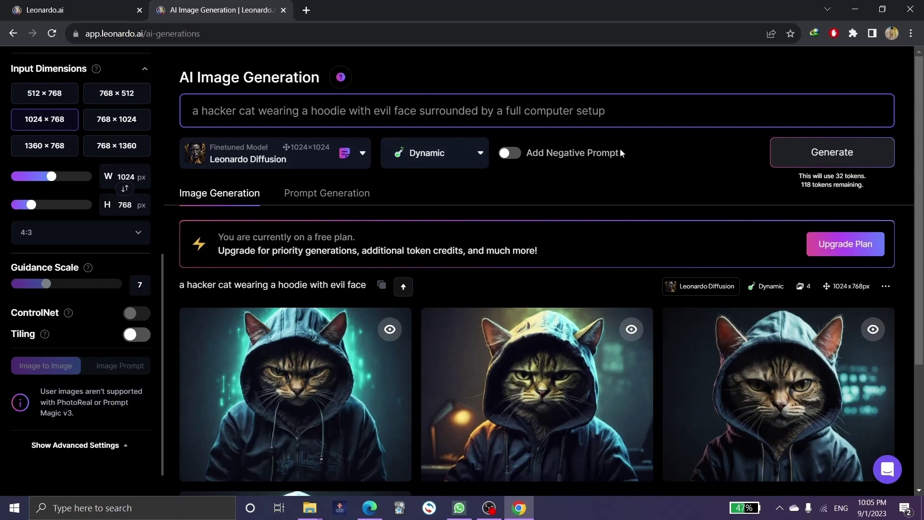
pyautogui.scroll(-1, 688, 231)
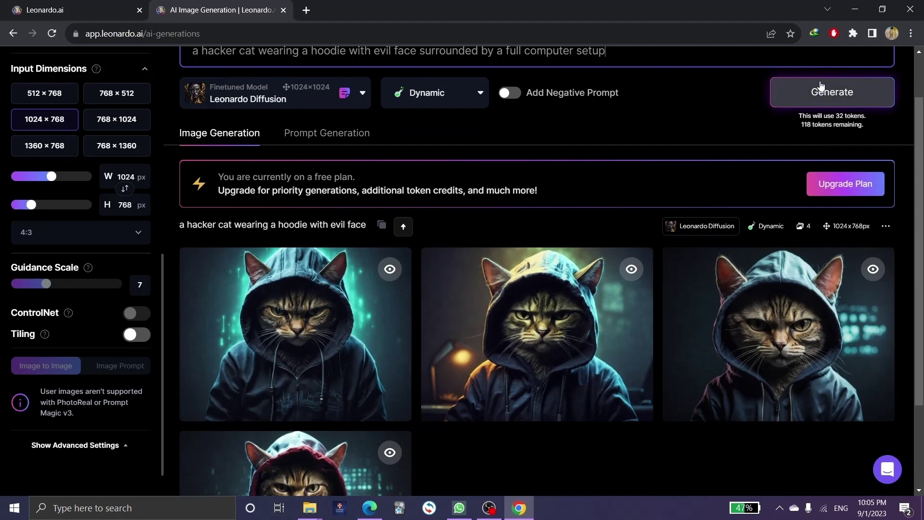
pyautogui.click(818, 90)
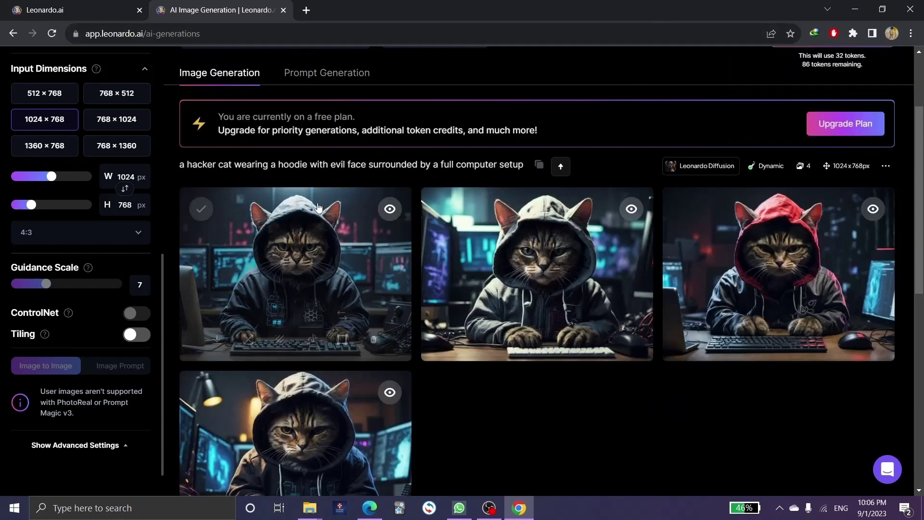
# - Enlarge the first hacker-cat image, close it, scroll the results, and reopen it
pyautogui.scroll(-1, 287, 207)
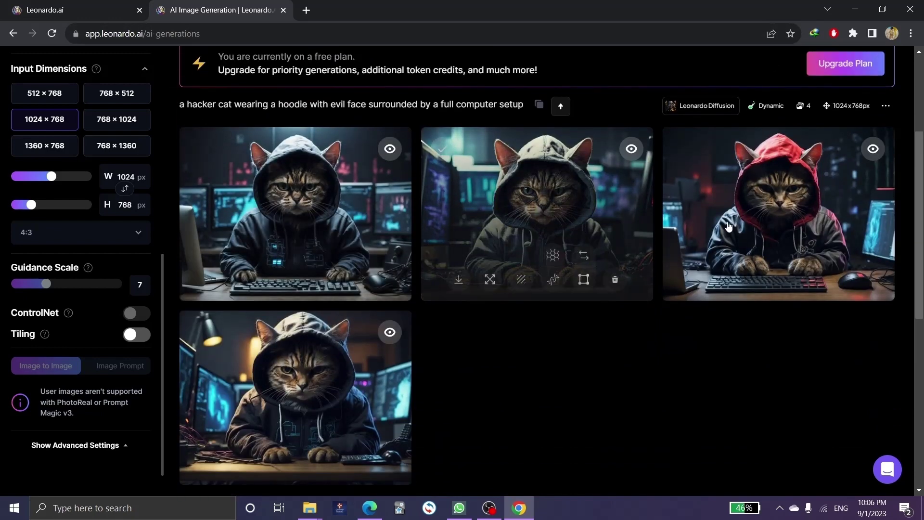
pyautogui.click(361, 220)
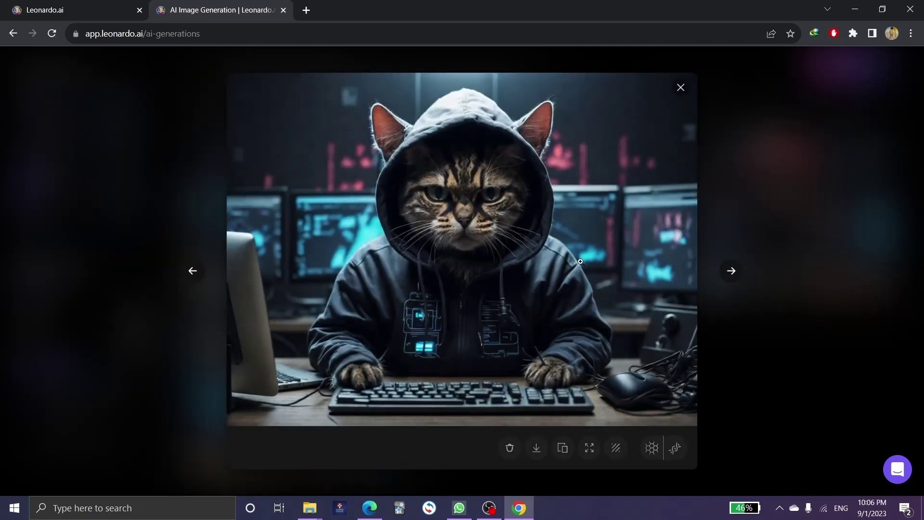
pyautogui.click(679, 88)
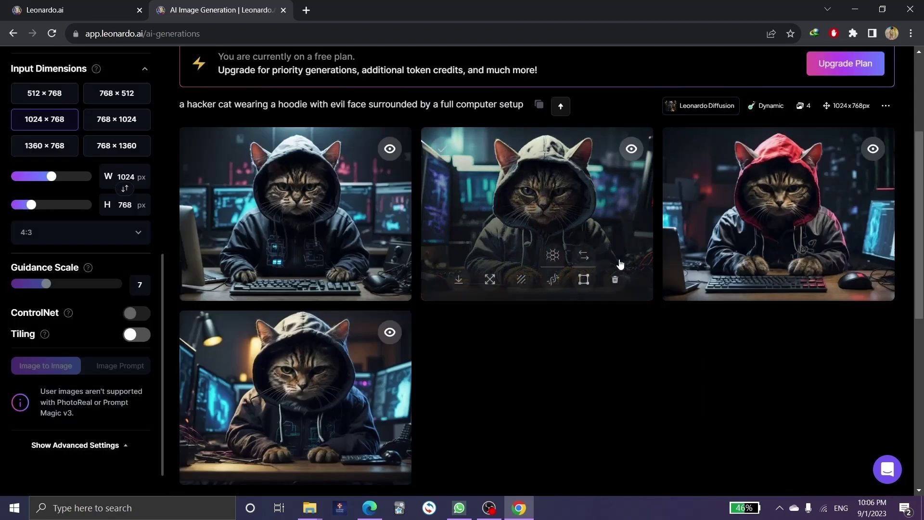
pyautogui.scroll(-1, 620, 264)
pyautogui.scroll(-2, 322, 318)
pyautogui.scroll(-3, 321, 313)
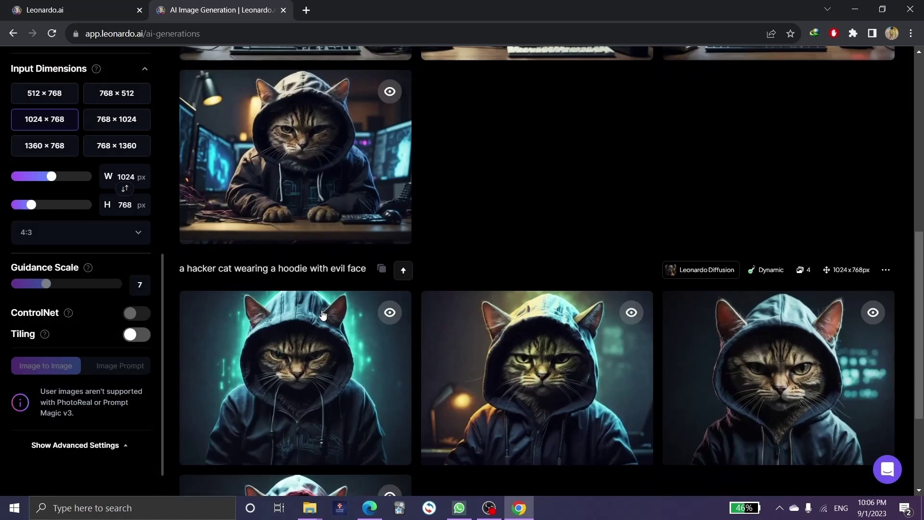
pyautogui.scroll(5, 392, 336)
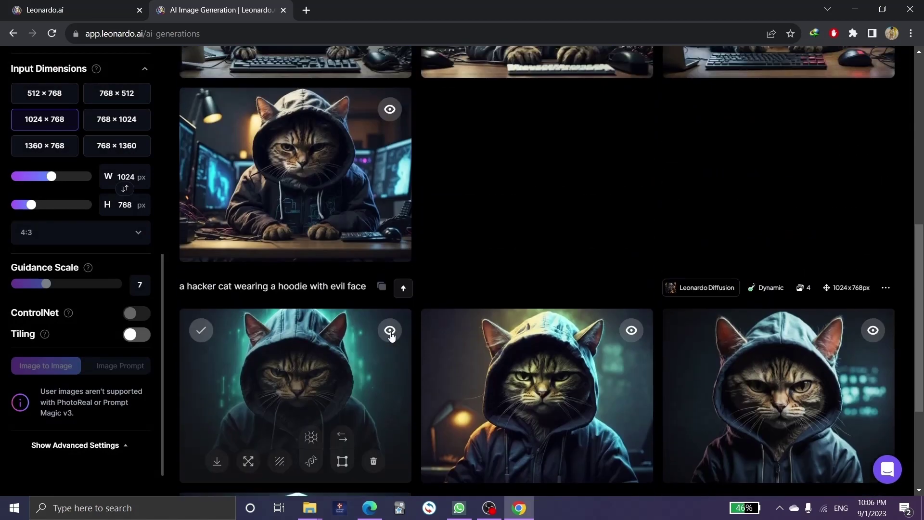
pyautogui.scroll(2, 592, 259)
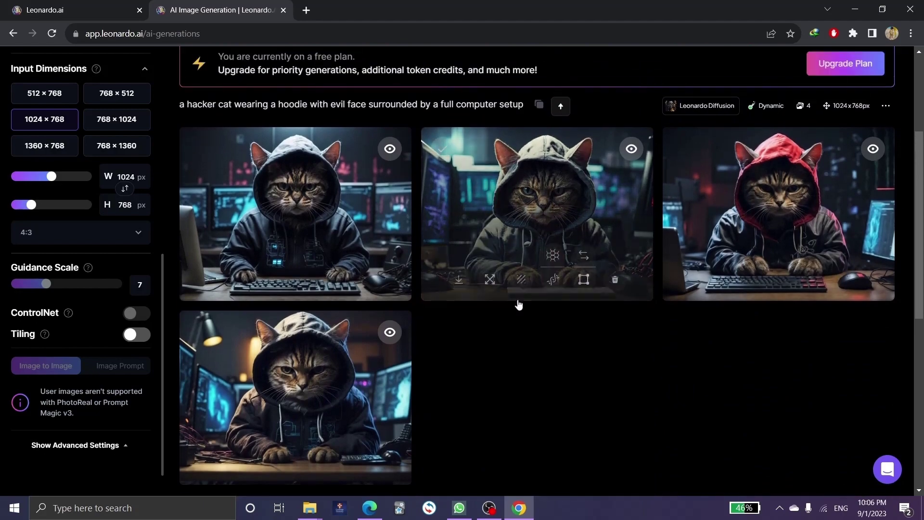
pyautogui.click(306, 266)
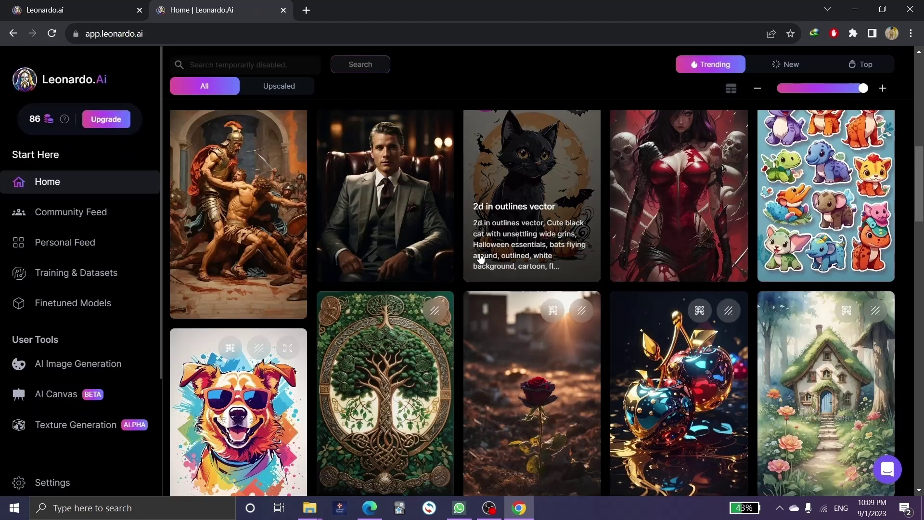
# - Scroll the Home feed to the graffiti cat card, open its details, and Remix it
pyautogui.scroll(-1, 485, 210)
pyautogui.scroll(-6, 484, 210)
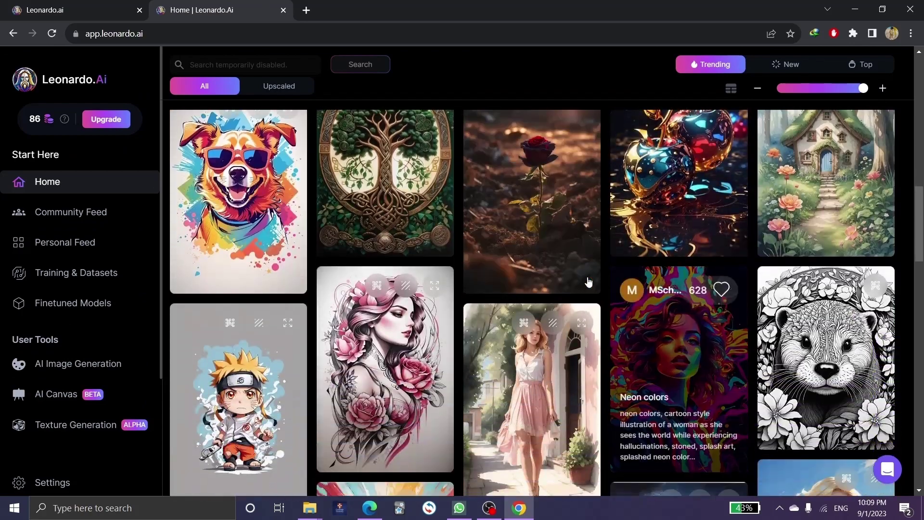
pyautogui.scroll(-12, 593, 342)
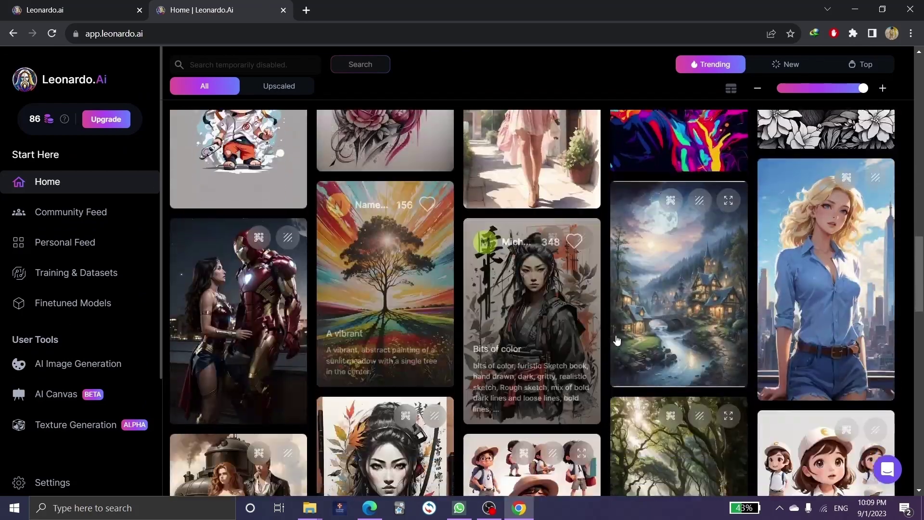
pyautogui.scroll(-5, 594, 343)
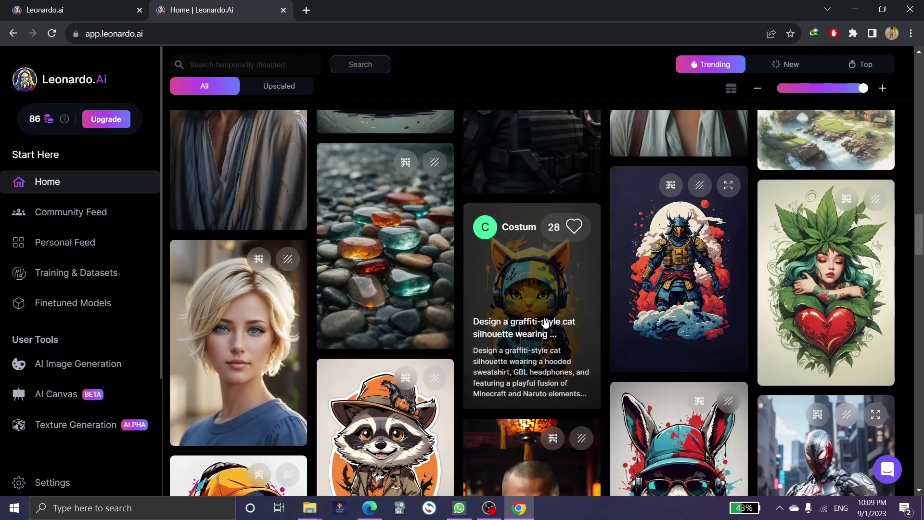
pyautogui.click(544, 325)
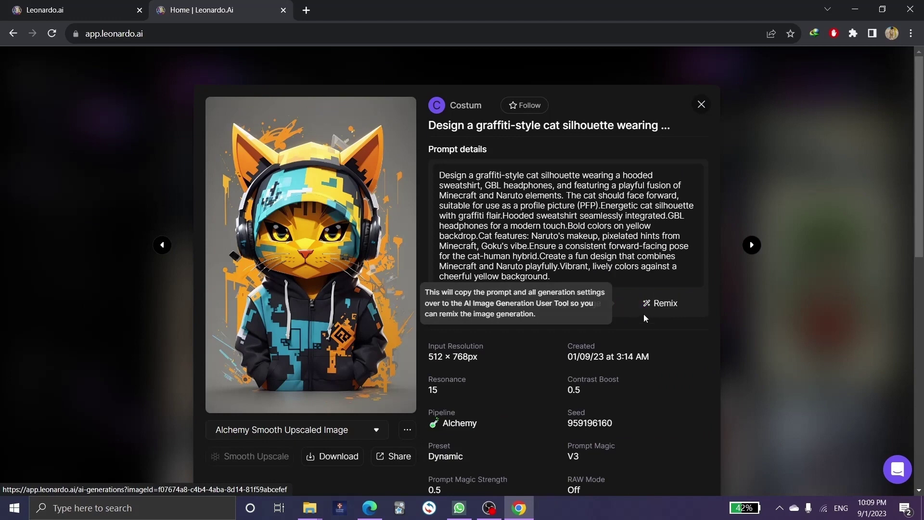
pyautogui.click(653, 304)
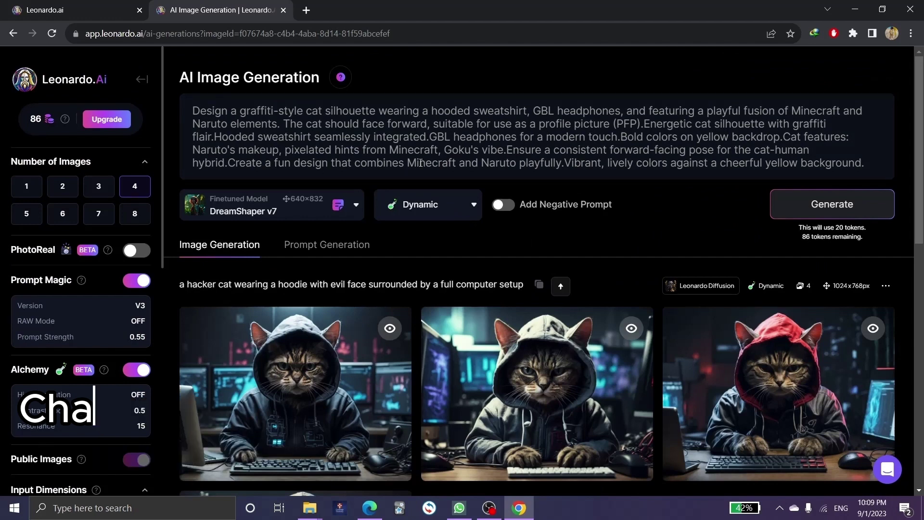
# - Generate four graffiti-style cat images from the remixed prompt
pyautogui.scroll(-1, 611, 151)
pyautogui.scroll(1, 572, 158)
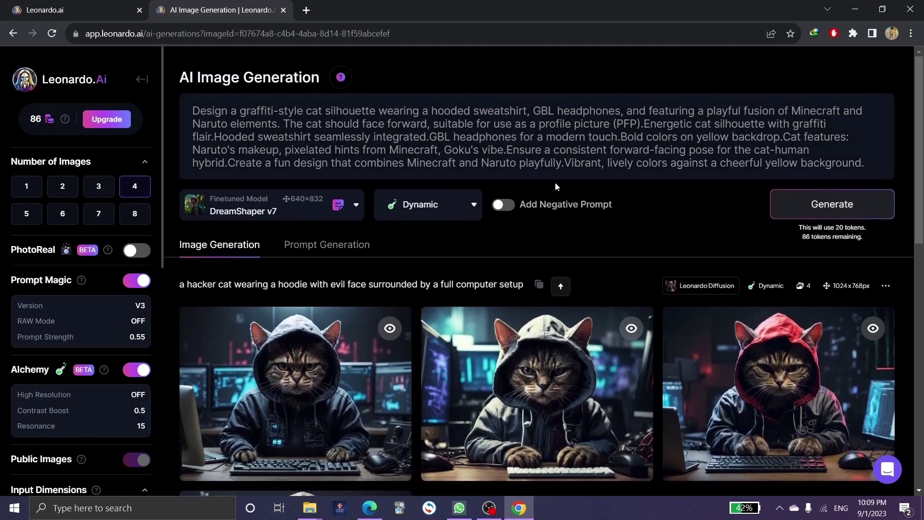
pyautogui.click(837, 204)
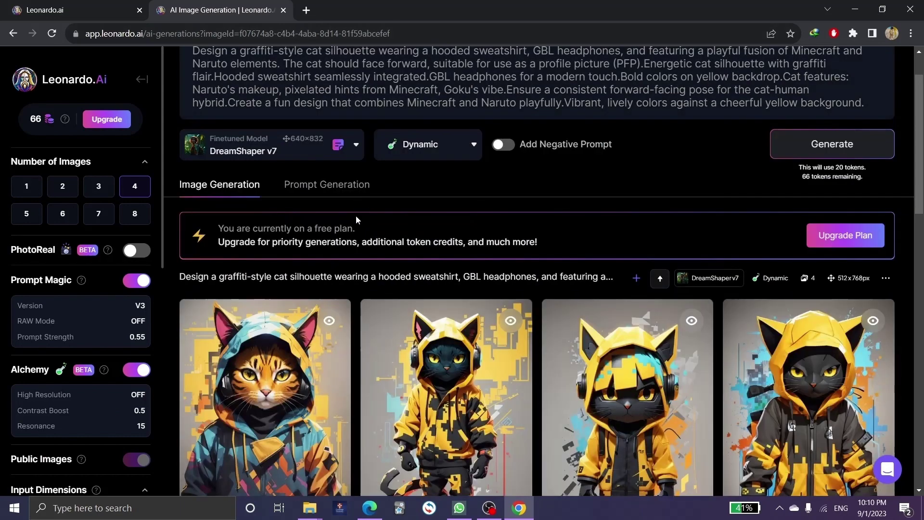
# - View the second graffiti cat image enlarged, then return to the watercolor cottage image's details
pyautogui.scroll(-3, 356, 220)
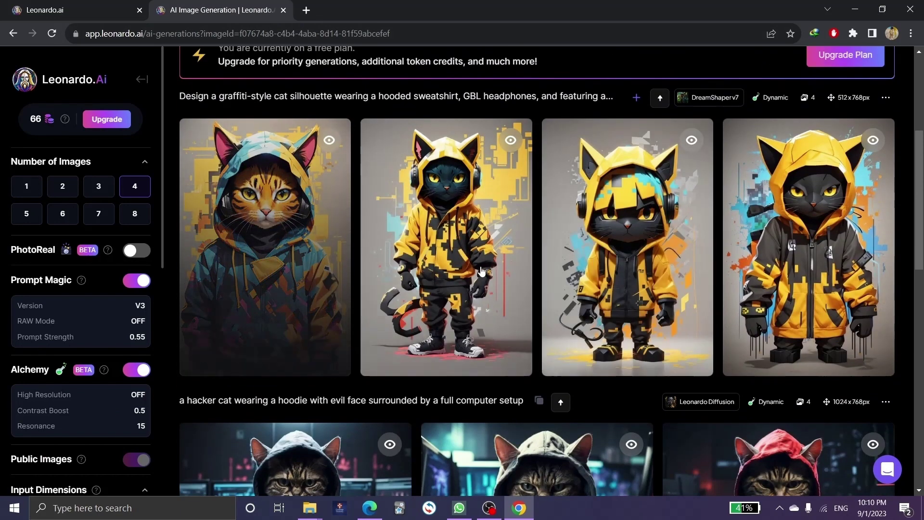
pyautogui.moveTo(518, 269)
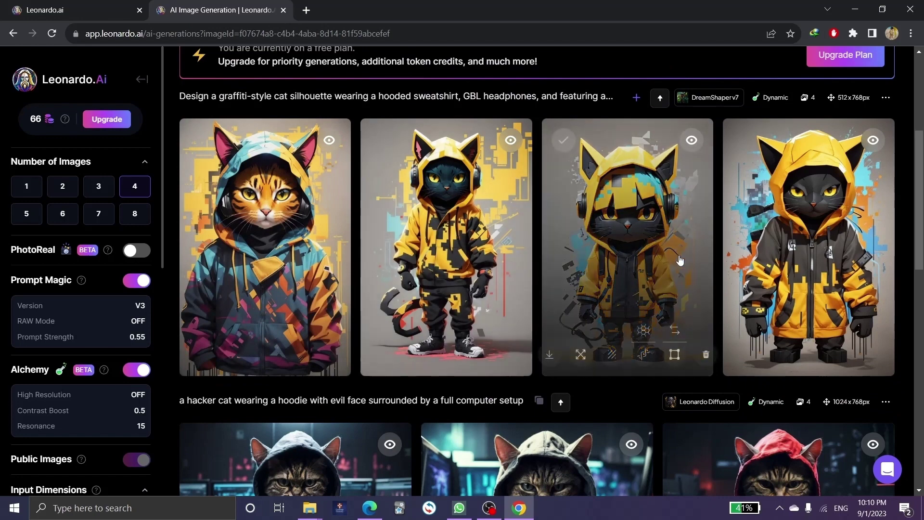
pyautogui.click(454, 246)
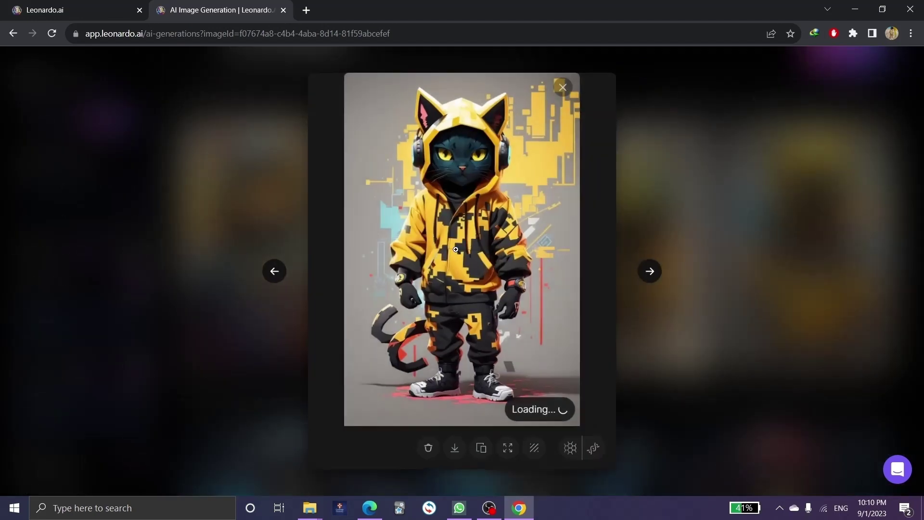
pyautogui.click(563, 88)
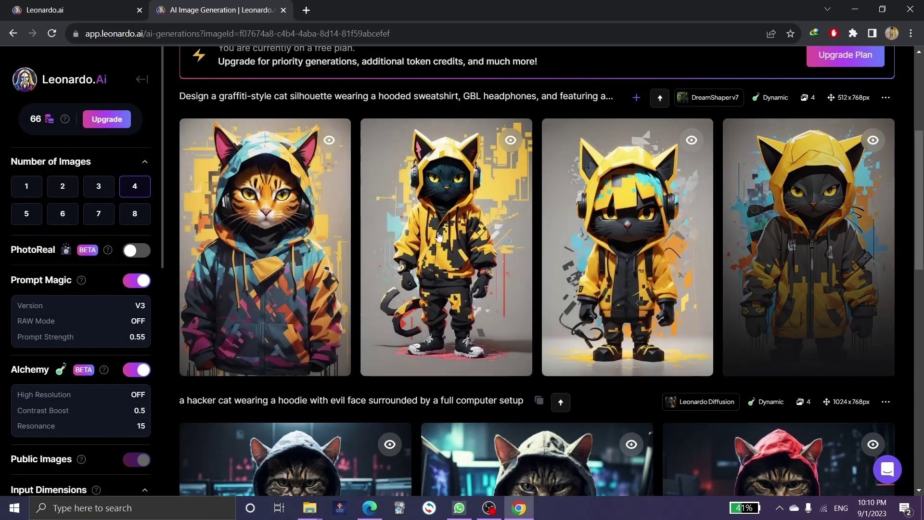
pyautogui.scroll(2, 566, 246)
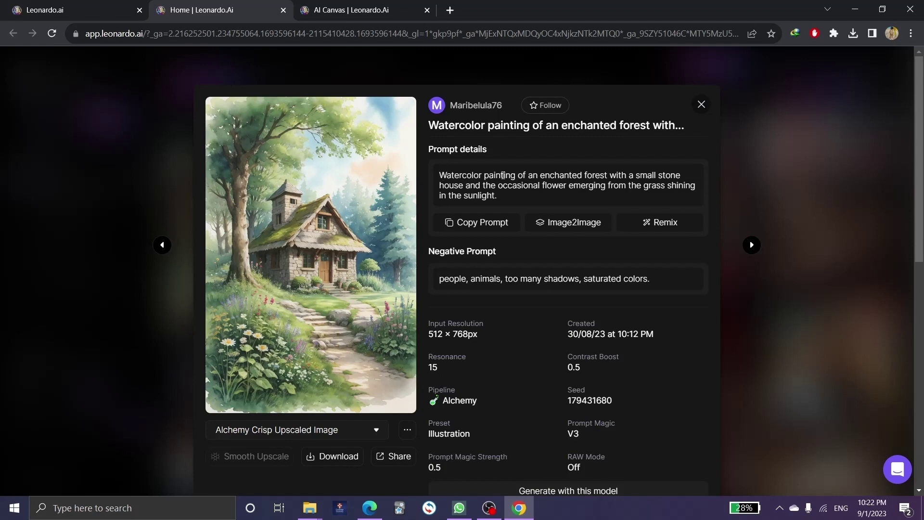
# - Select the watercolor cottage prompt and drag the cottage image into the AI Canvas tab
pyautogui.moveTo(438, 175); pyautogui.dragTo(700, 198)
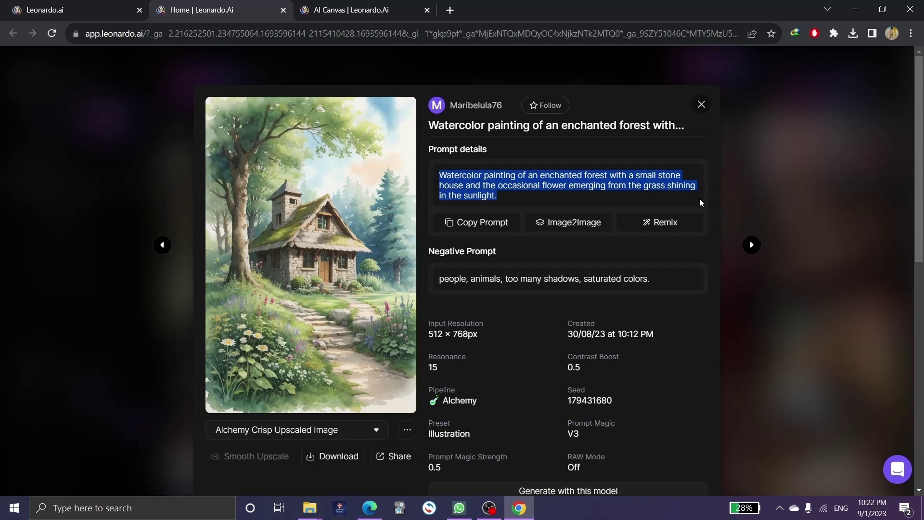
pyautogui.moveTo(350, 217); pyautogui.dragTo(346, 105)
pyautogui.moveTo(357, 6); pyautogui.dragTo(399, 171)
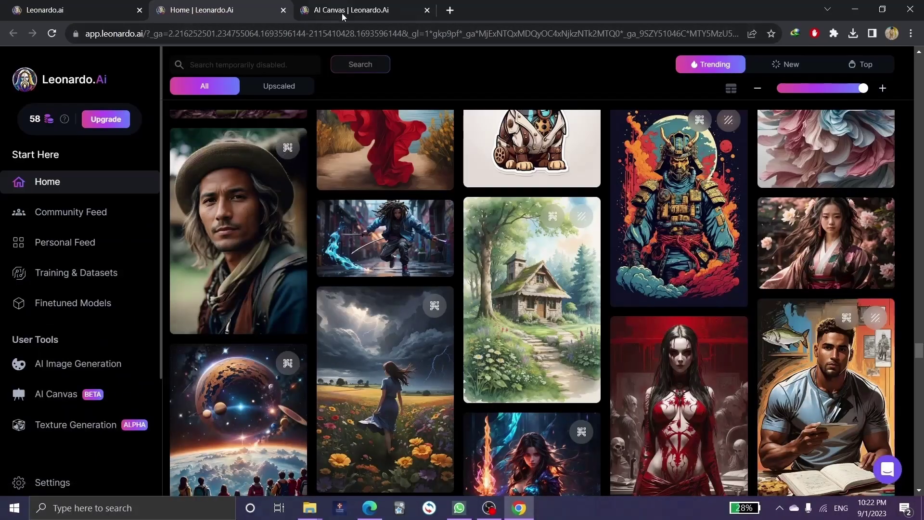
# - Load the cottage image into AI Canvas and move the generation frame to the empty area beside it
pyautogui.click(313, 320)
pyautogui.moveTo(328, 262); pyautogui.dragTo(321, 230)
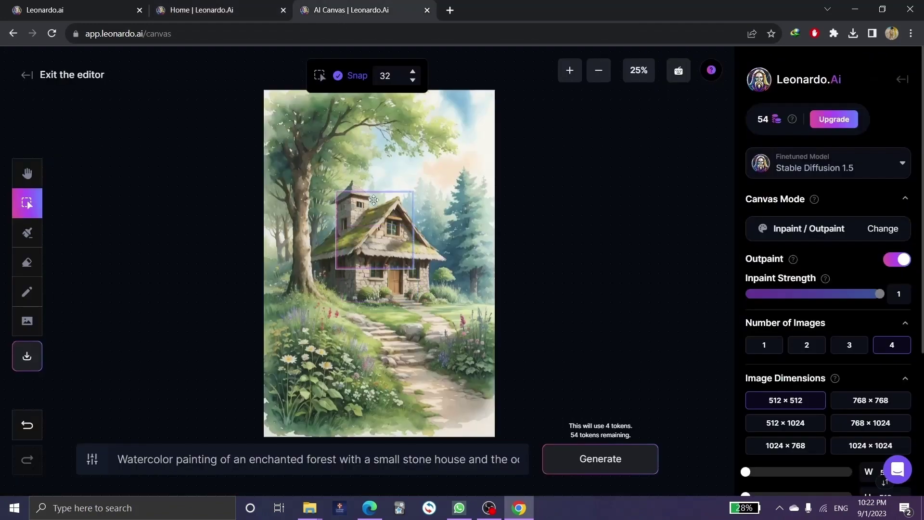
pyautogui.click(570, 70)
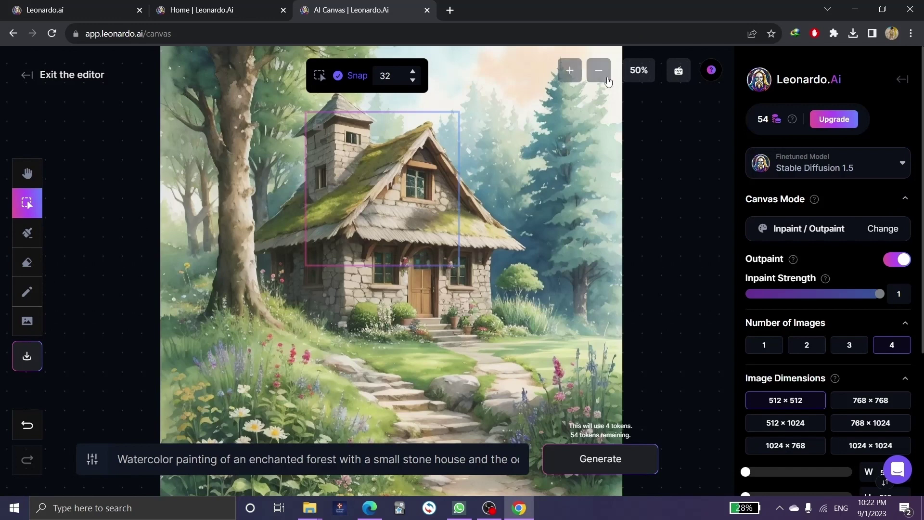
pyautogui.click(599, 70)
pyautogui.moveTo(376, 226); pyautogui.dragTo(555, 281)
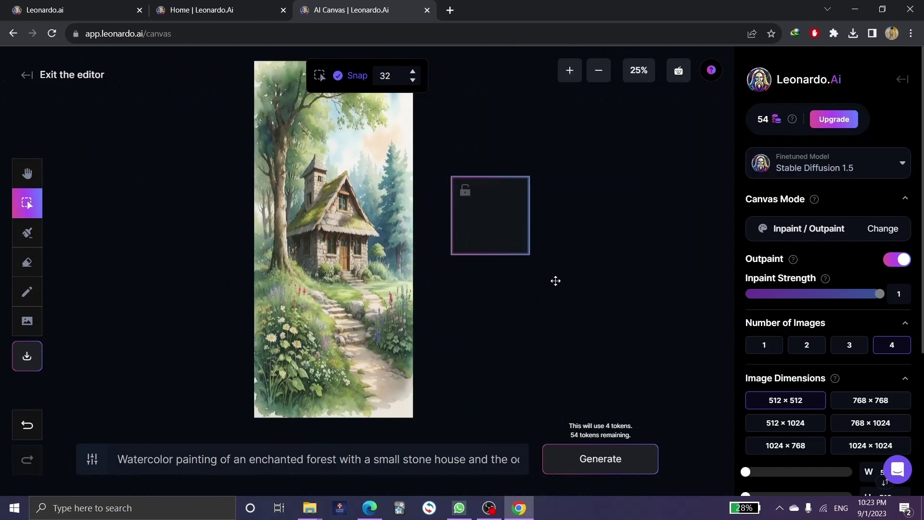
# - Resize the frame to 768 × 1024, overlap the painting's upper-right edge, and select the prompt
pyautogui.click(860, 402)
pyautogui.click(865, 422)
pyautogui.moveTo(465, 256); pyautogui.dragTo(403, 162)
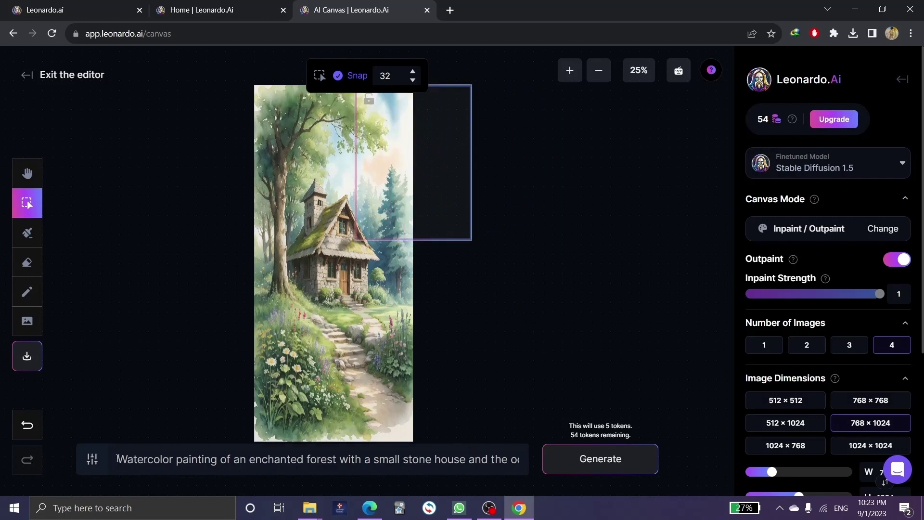
pyautogui.moveTo(118, 459); pyautogui.dragTo(705, 460)
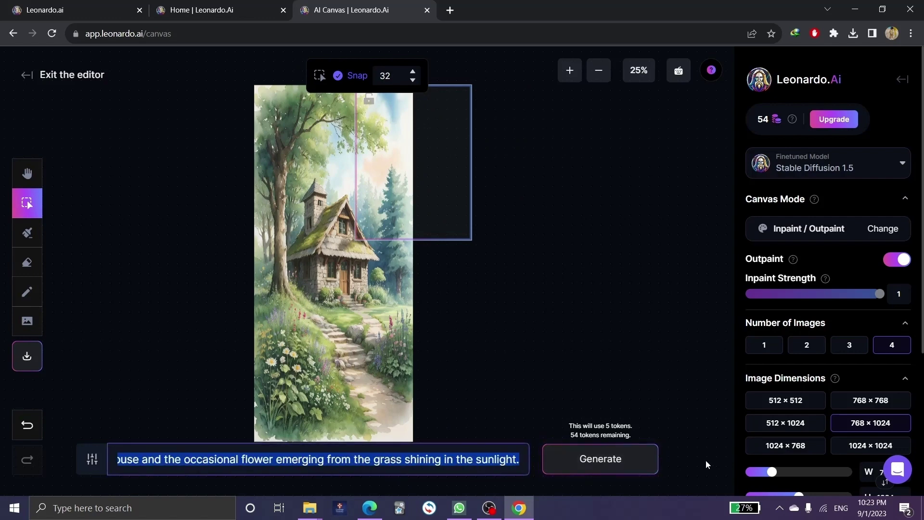
# - Outpaint the empty area right of the cottage and accept the third of four variations
pyautogui.press('Right')
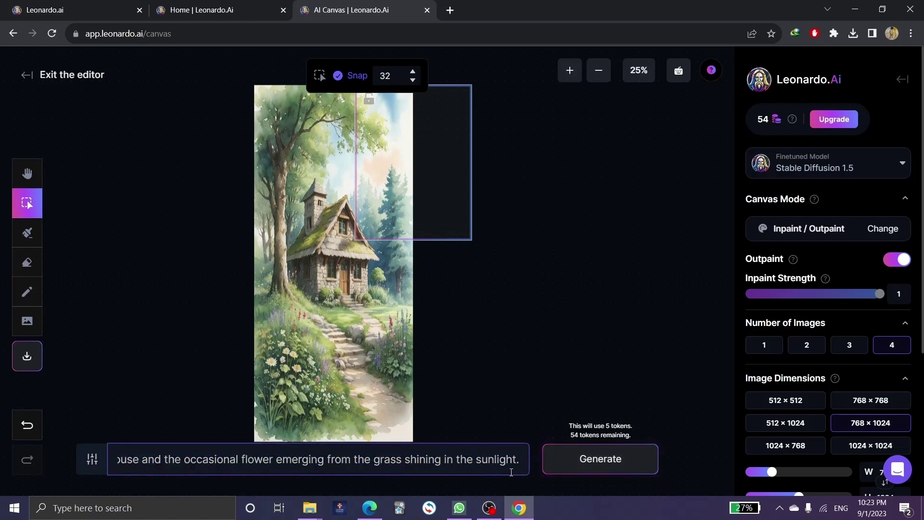
pyautogui.click(608, 462)
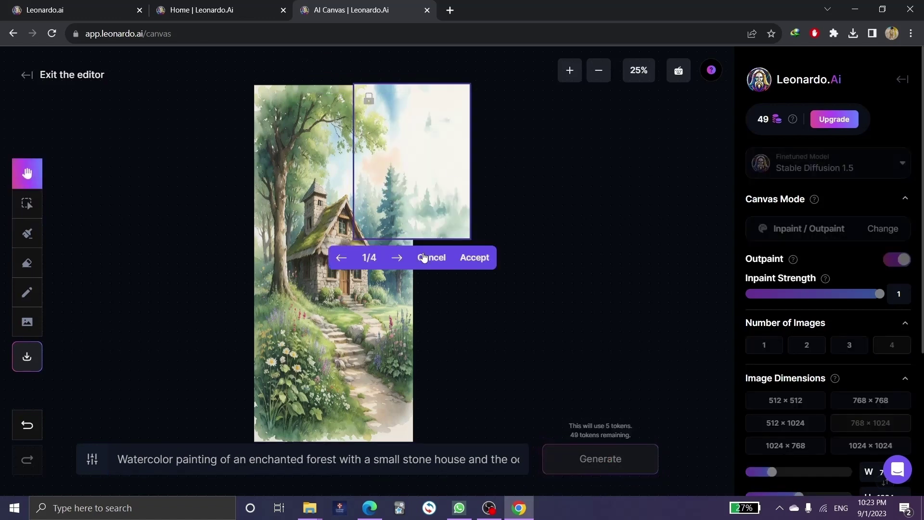
pyautogui.click(398, 258)
pyautogui.click(399, 260)
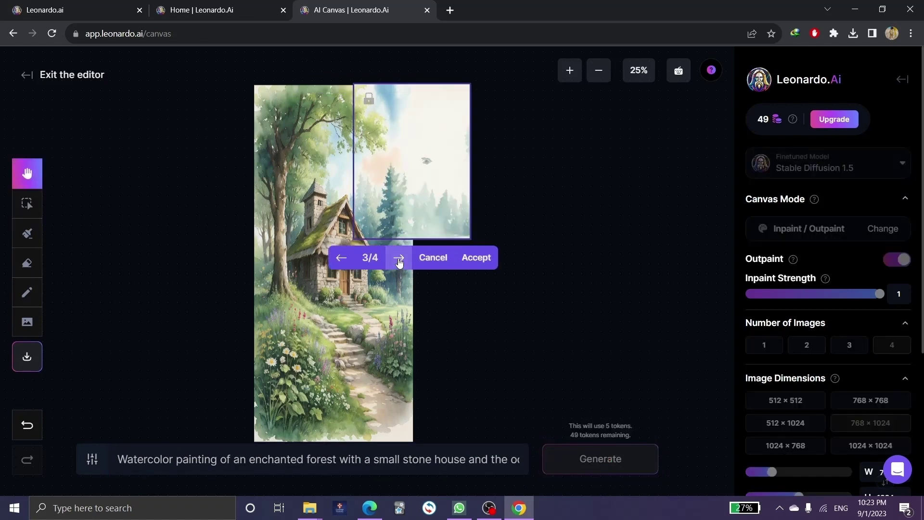
pyautogui.click(399, 260)
pyautogui.click(340, 258)
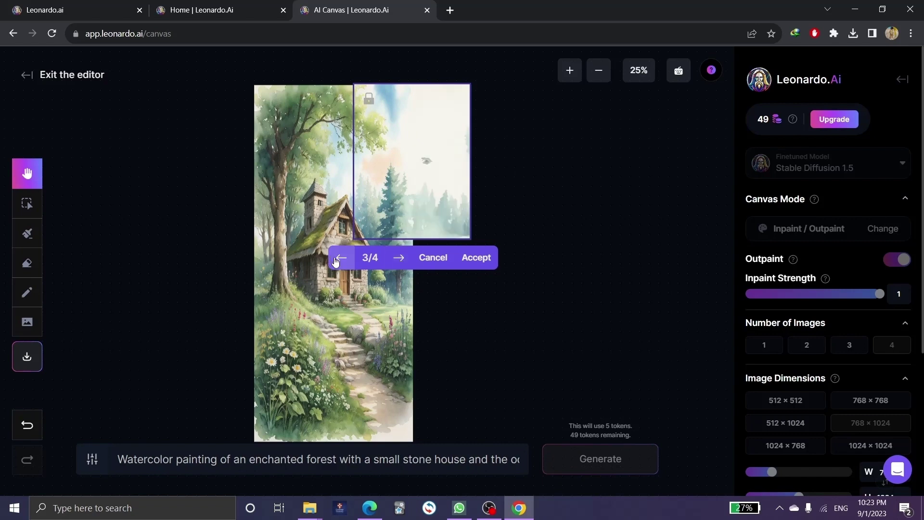
pyautogui.click(336, 263)
pyautogui.click(395, 260)
pyautogui.click(339, 260)
pyautogui.click(394, 259)
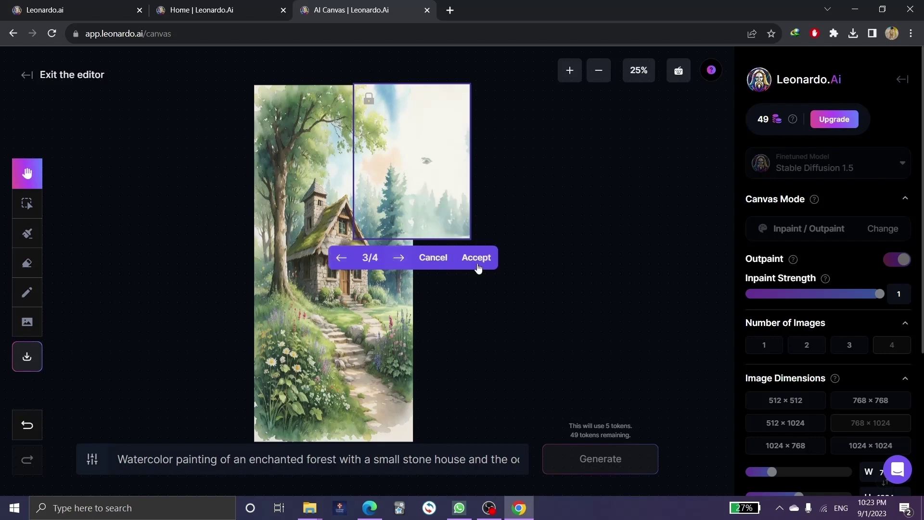
pyautogui.click(475, 258)
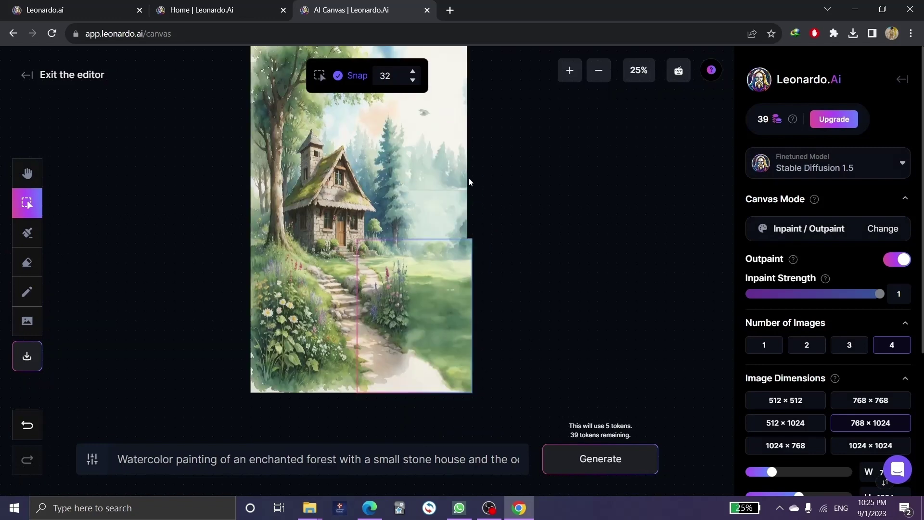
# - Set the generation frame to 512 × 512 and place it over the purple flower patch
pyautogui.scroll(1, 467, 183)
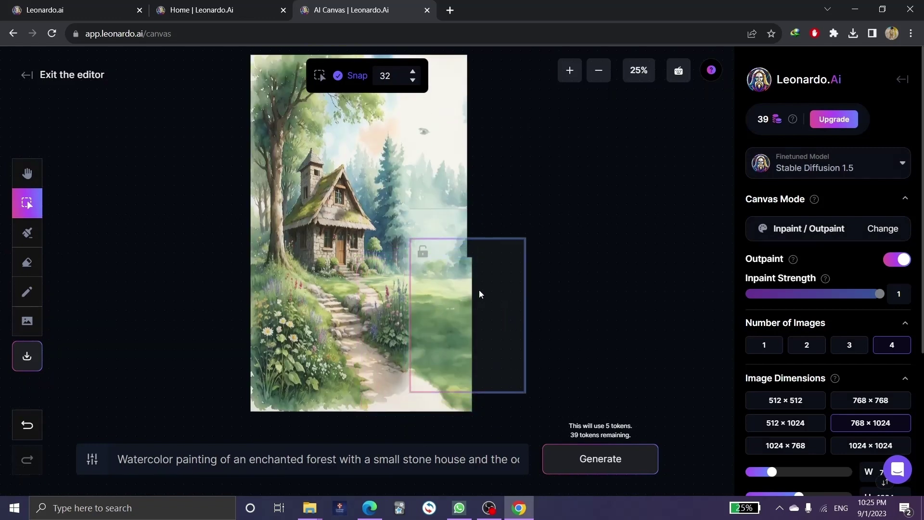
pyautogui.click(27, 236)
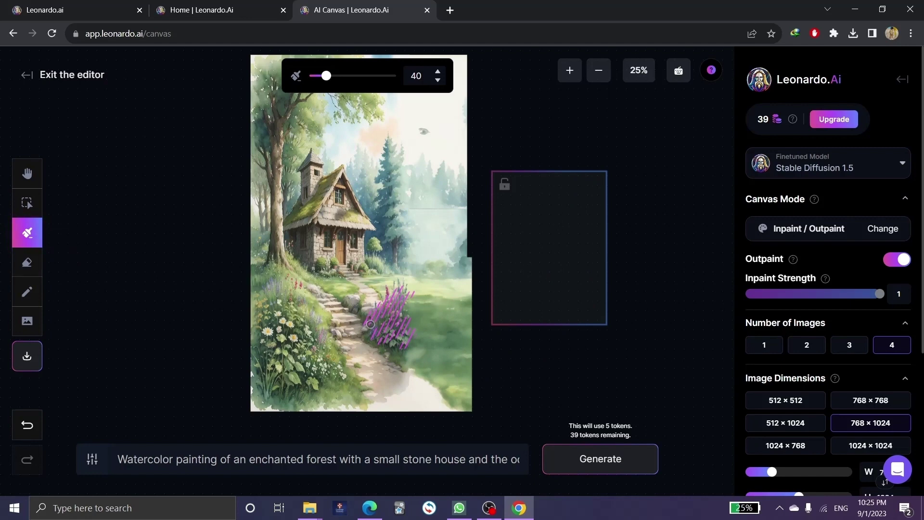
pyautogui.press('v')
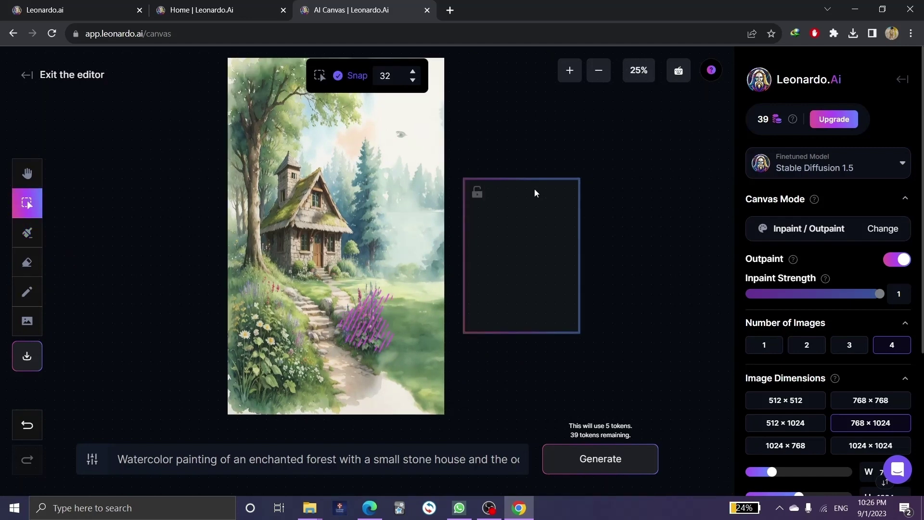
pyautogui.moveTo(534, 189); pyautogui.dragTo(571, 304)
pyautogui.moveTo(357, 263); pyautogui.dragTo(385, 244)
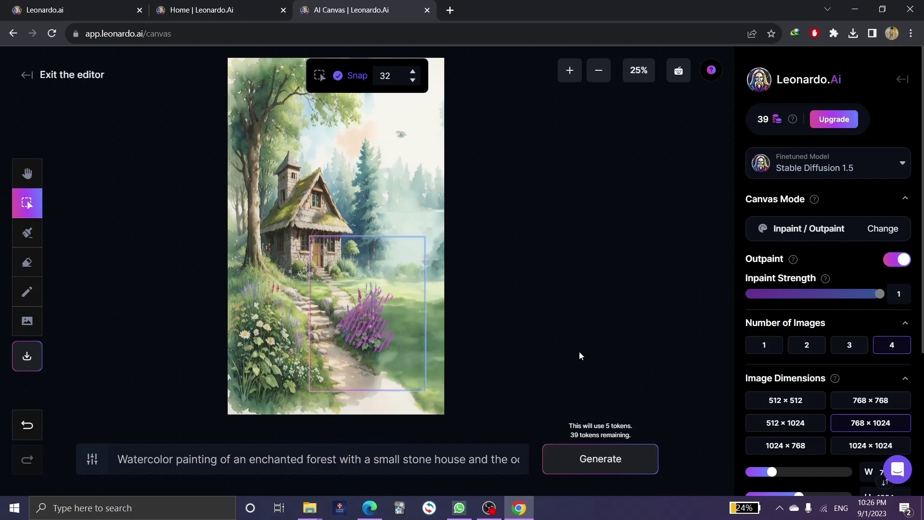
pyautogui.click(811, 400)
pyautogui.moveTo(362, 252); pyautogui.dragTo(385, 300)
# - Regenerate the flower patch and accept the third of four results
pyautogui.click(582, 459)
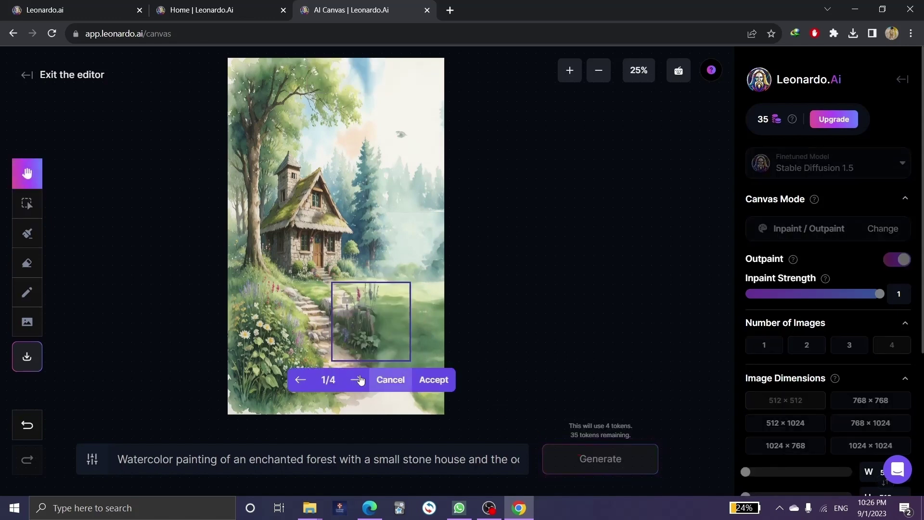
pyautogui.click(357, 379)
pyautogui.click(357, 379)
pyautogui.click(358, 379)
pyautogui.click(358, 379)
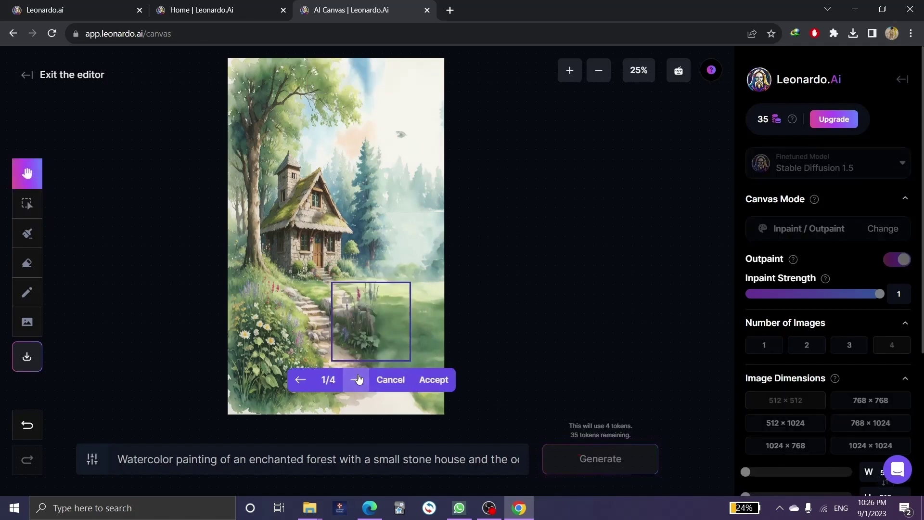
pyautogui.click(358, 379)
pyautogui.click(358, 379)
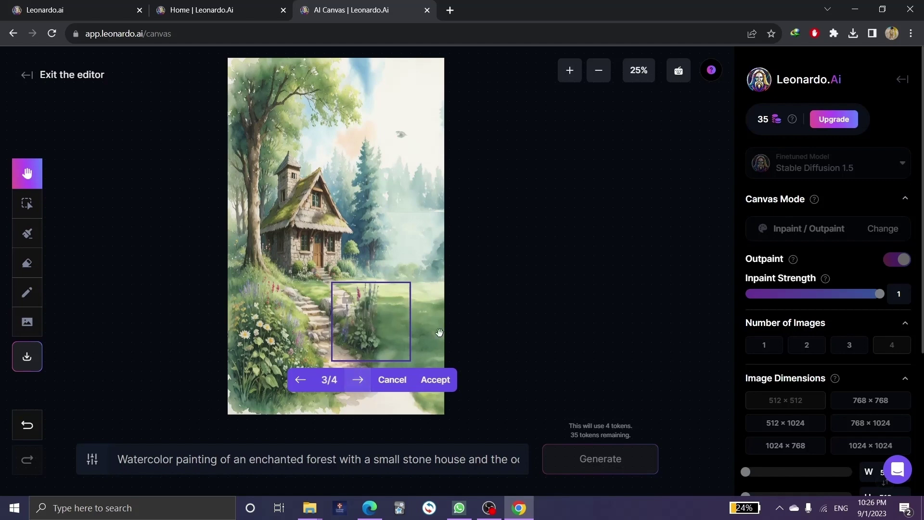
pyautogui.click(423, 381)
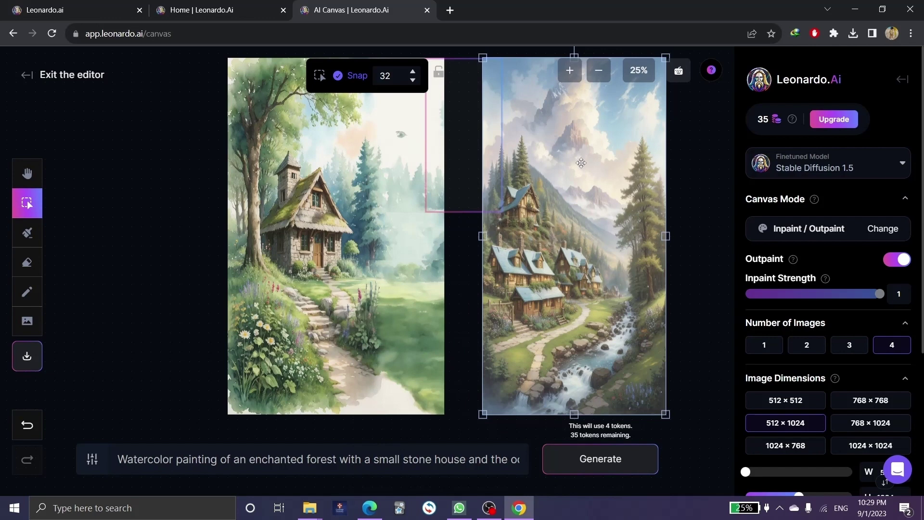
# - Fill the upper gap between the cottage and village images, accepting the third variation
pyautogui.click(467, 74)
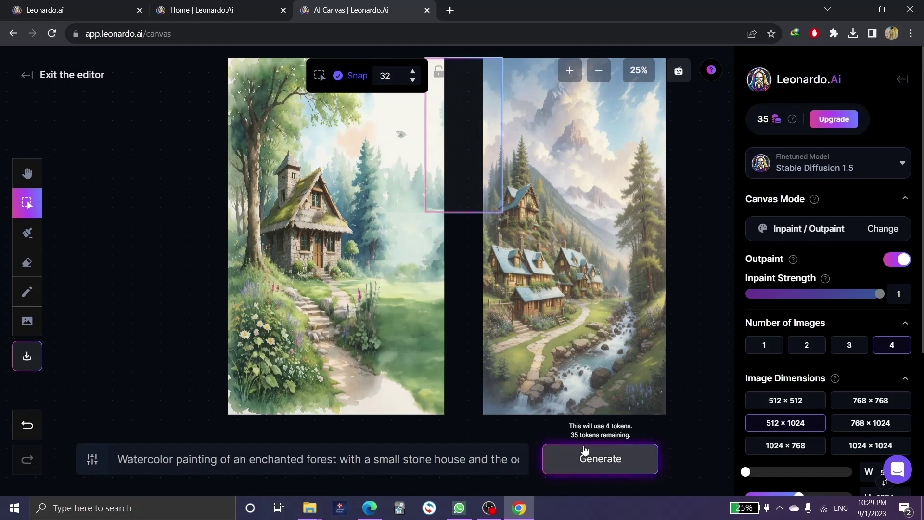
pyautogui.click(587, 457)
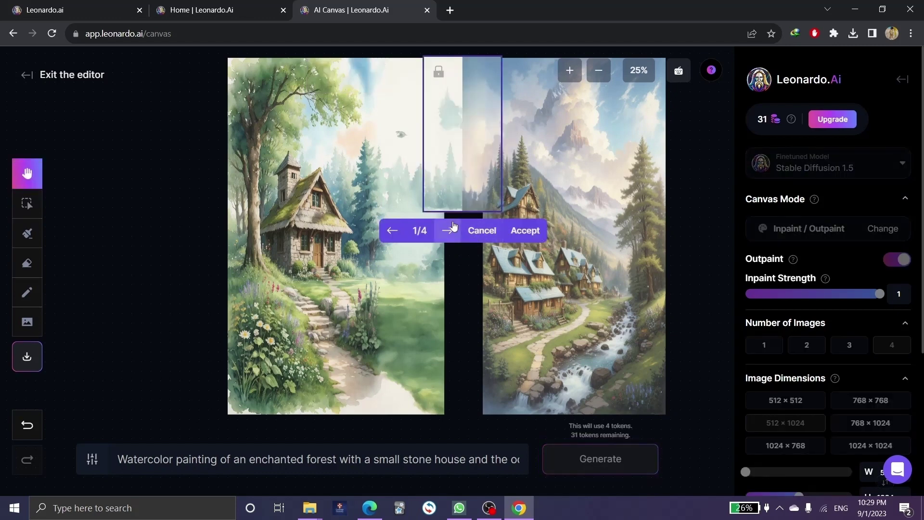
pyautogui.click(449, 231)
pyautogui.click(449, 231)
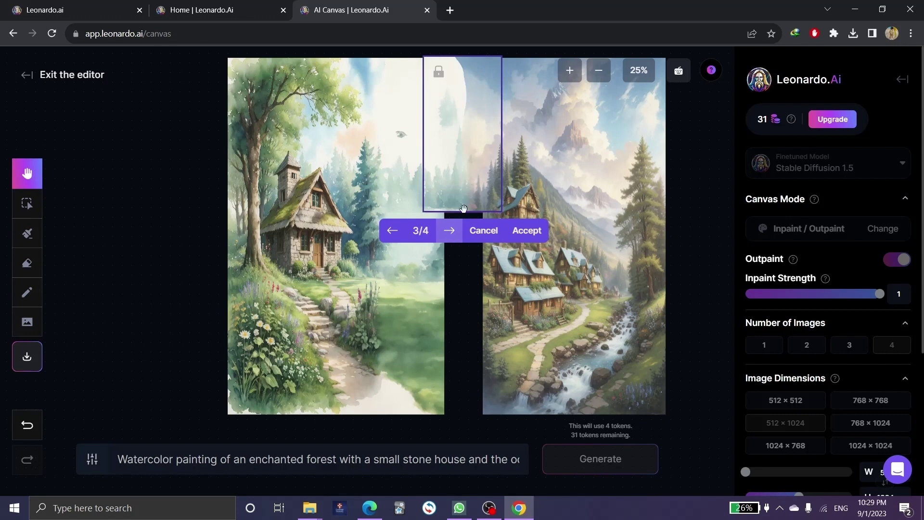
pyautogui.click(522, 231)
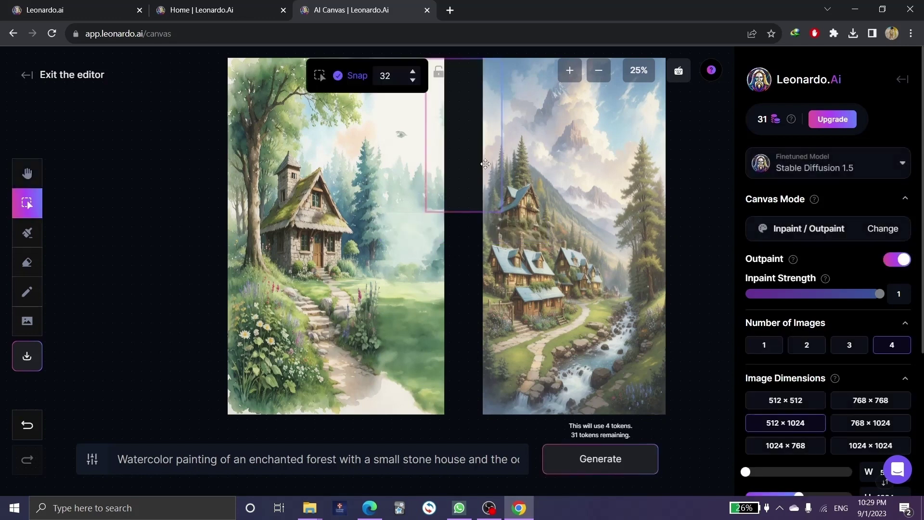
# - Fill the lower gap between the images, accepting the third variation
pyautogui.moveTo(462, 159); pyautogui.dragTo(469, 319)
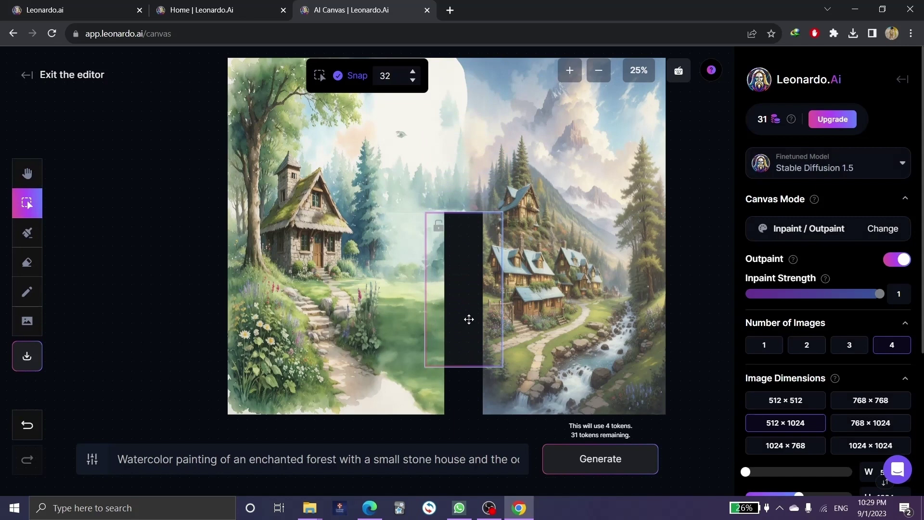
pyautogui.click(585, 459)
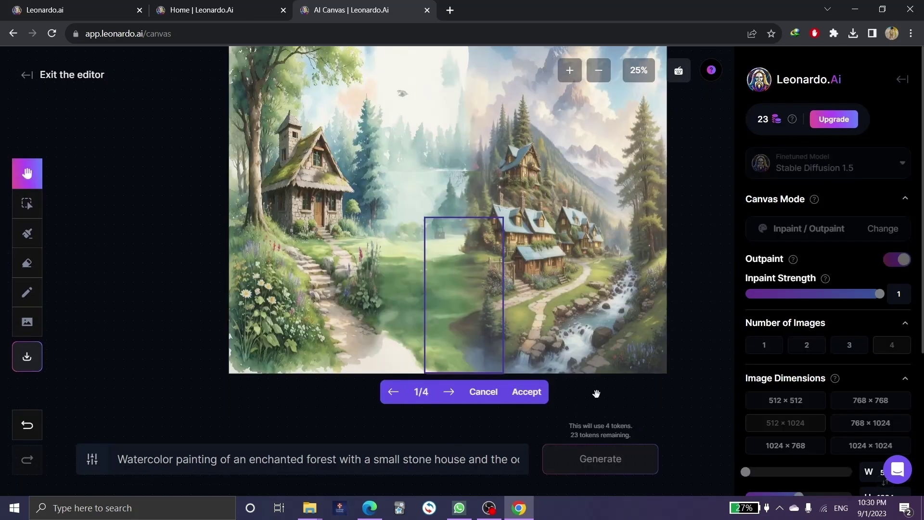
pyautogui.click(450, 392)
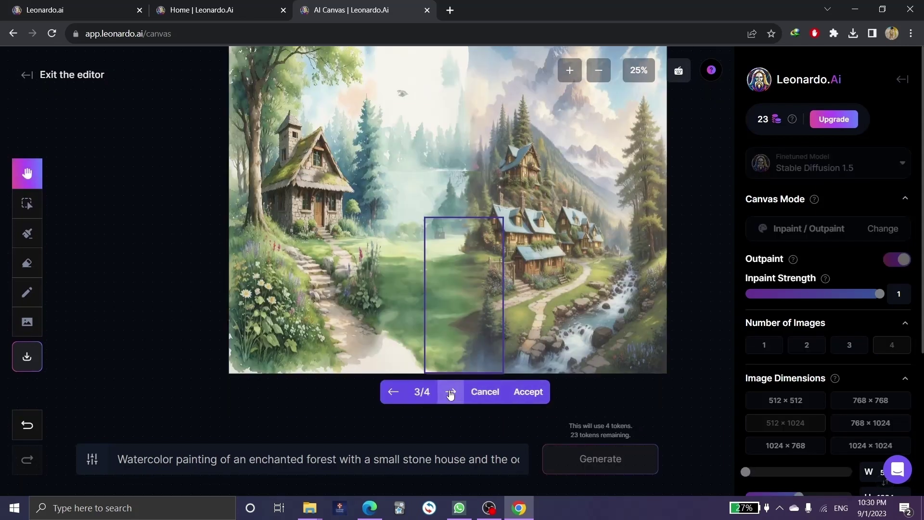
pyautogui.click(448, 392)
pyautogui.click(530, 392)
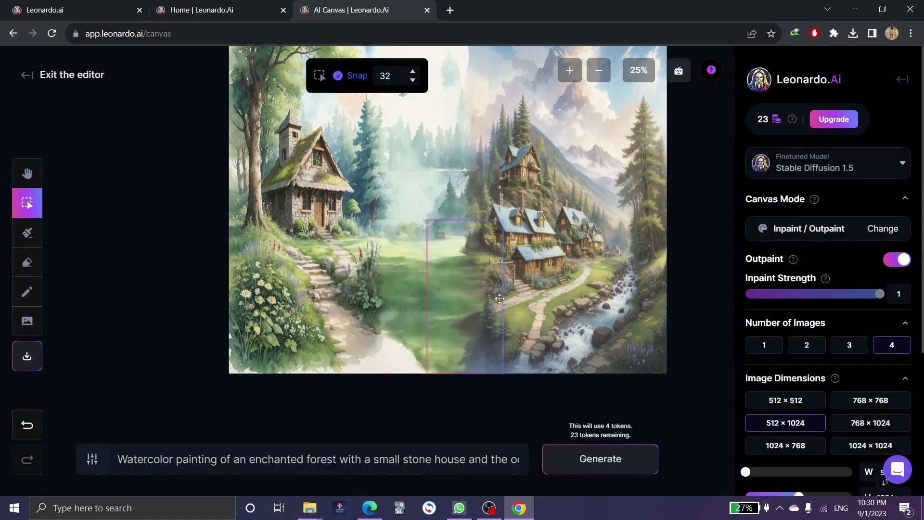
# - Return to the Leonardo.Ai Home community gallery
pyautogui.scroll(1, 383, 295)
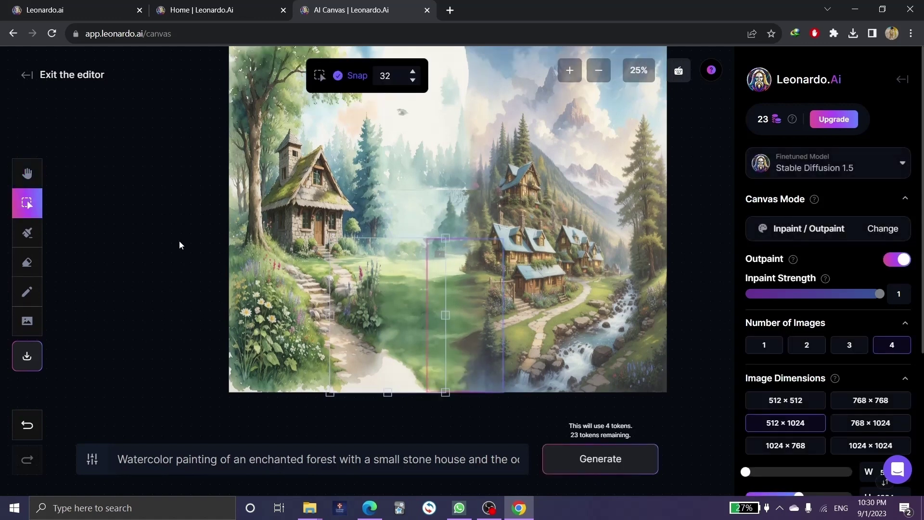
pyautogui.scroll(1, 224, 241)
pyautogui.scroll(1, 224, 238)
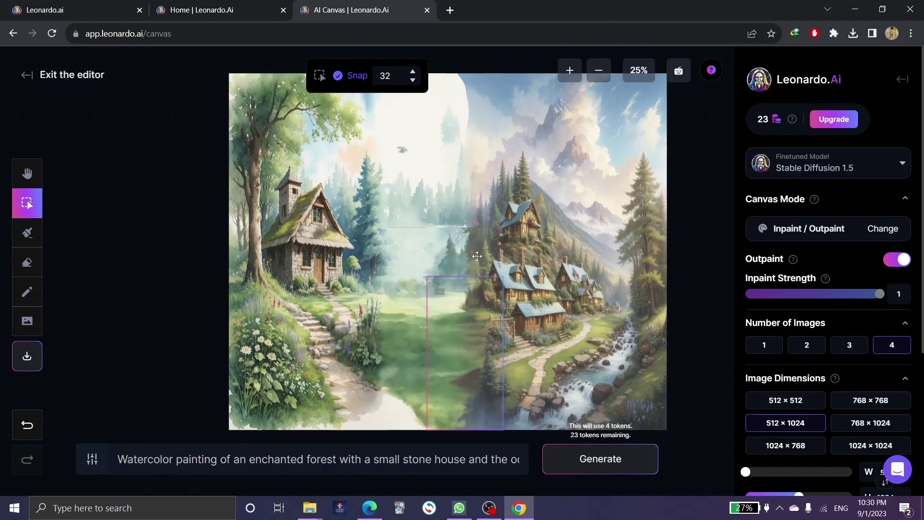
pyautogui.hotkey('ctrl', 'shift', 'Tab')
pyautogui.scroll(-10, 225, 231)
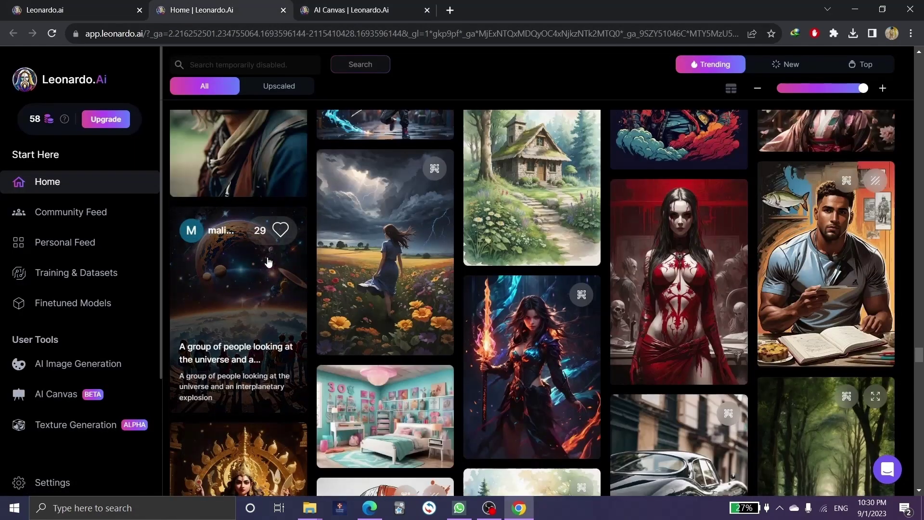